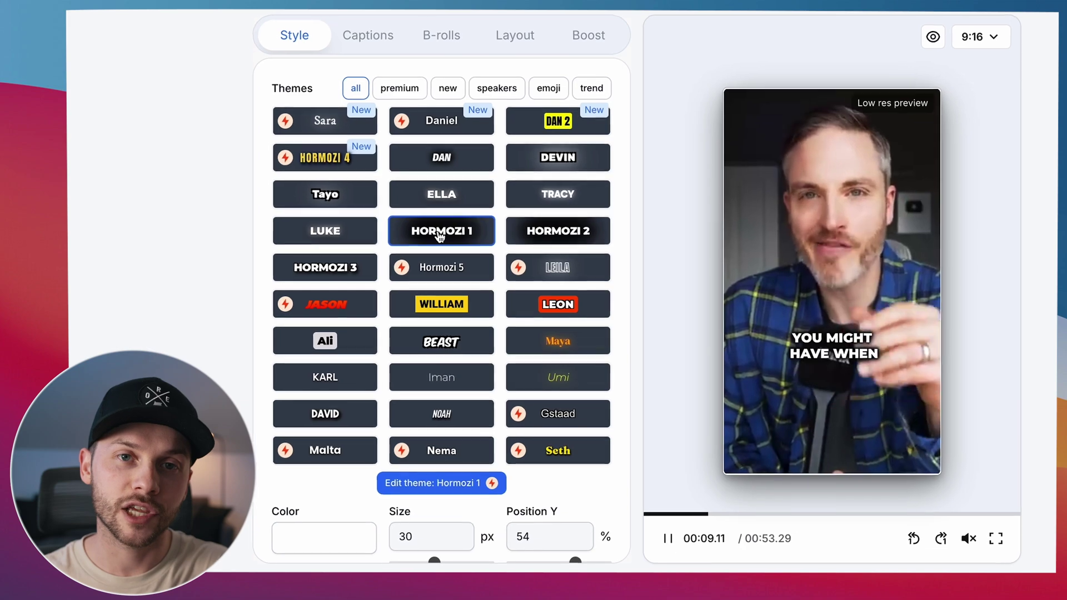
Switch the demo clip's captions to the Hormozi 2 theme
{"action": "left_click", "coordinate": [557, 231]}
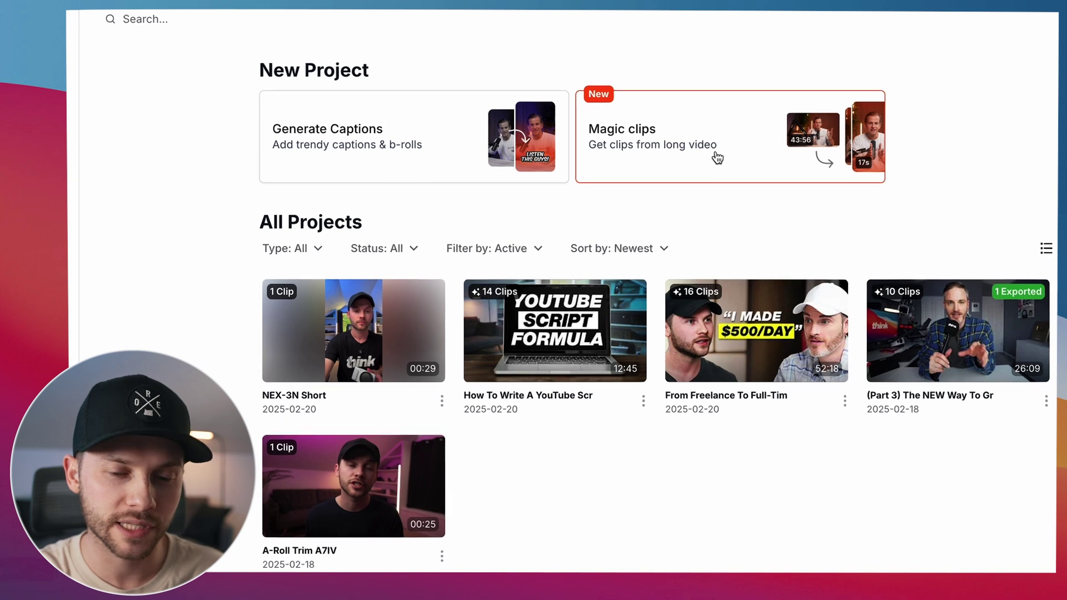
Start a Magic clips project to clip a long video
{"action": "left_click", "coordinate": [718, 158]}
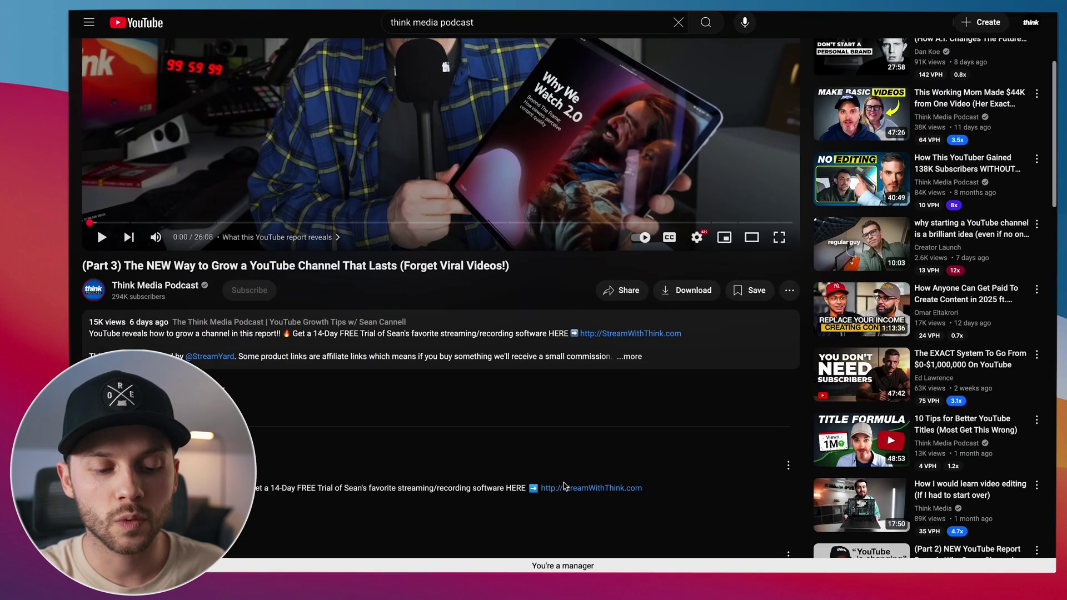
Paste the Think Media Podcast episode's YouTube link into Submagic's Paste Youtube URL field
{"action": "scroll", "coordinate": [97, 227], "scroll_direction": "down", "scroll_amount": 1}
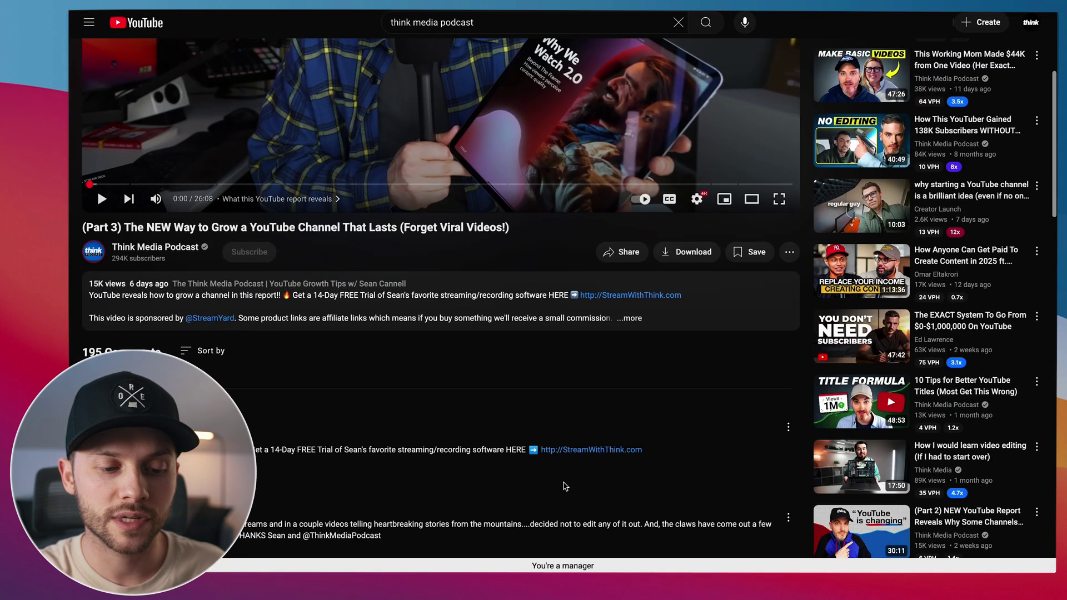
{"action": "scroll", "coordinate": [97, 189], "scroll_direction": "up", "scroll_amount": 6}
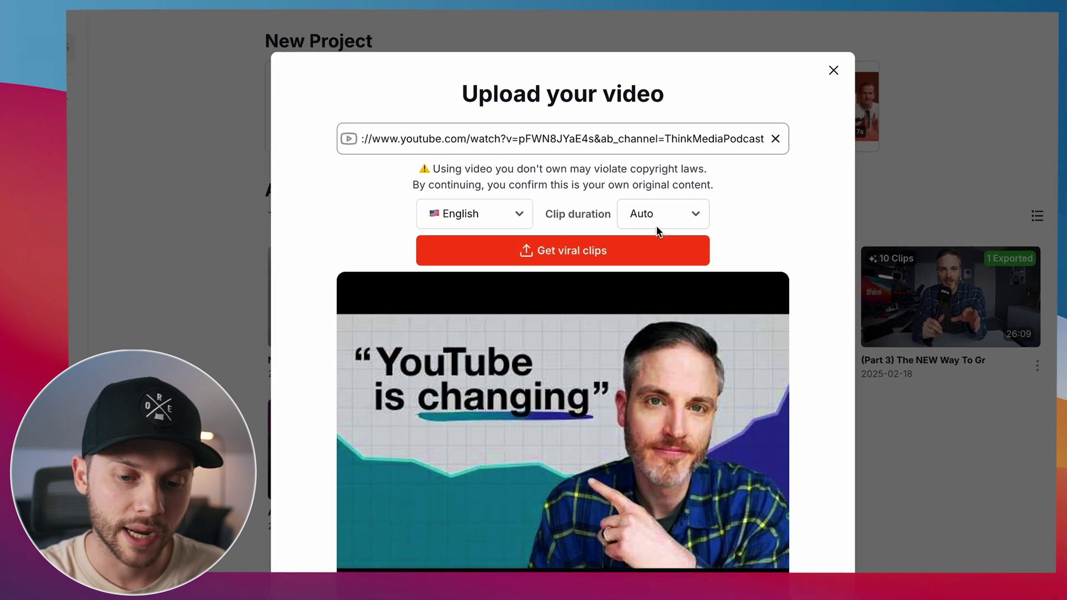
Set the clip duration to 30s - 59s and generate viral clips from the podcast
{"action": "left_click", "coordinate": [657, 227]}
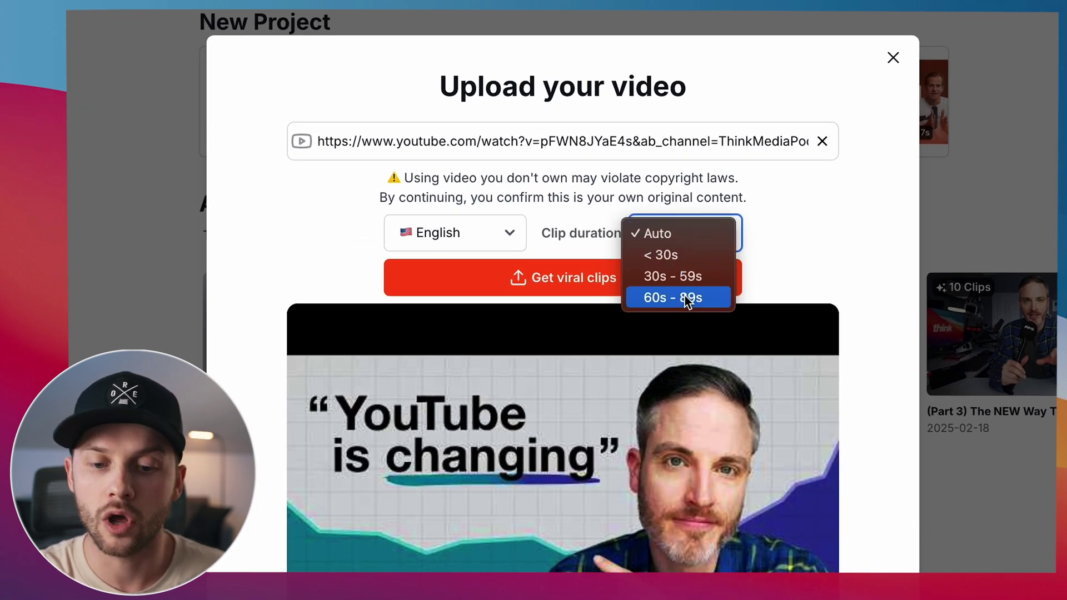
{"action": "left_click", "coordinate": [690, 277]}
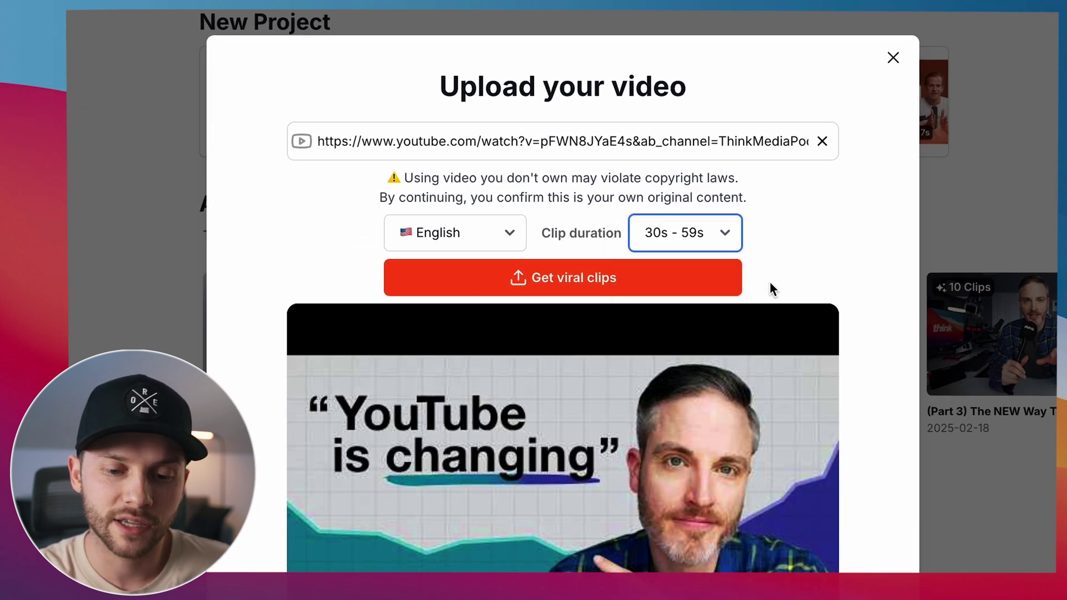
{"action": "left_click", "coordinate": [613, 288]}
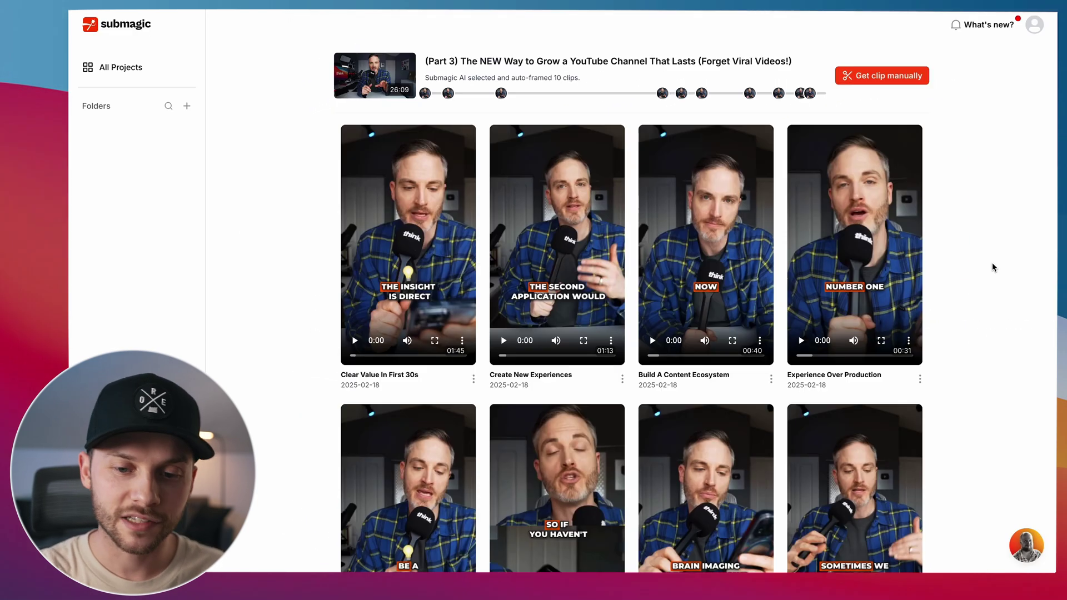
Open the Part 3 project's Commit To Personal Growth clip in the editor
{"action": "mouse_move", "coordinate": [425, 93]}
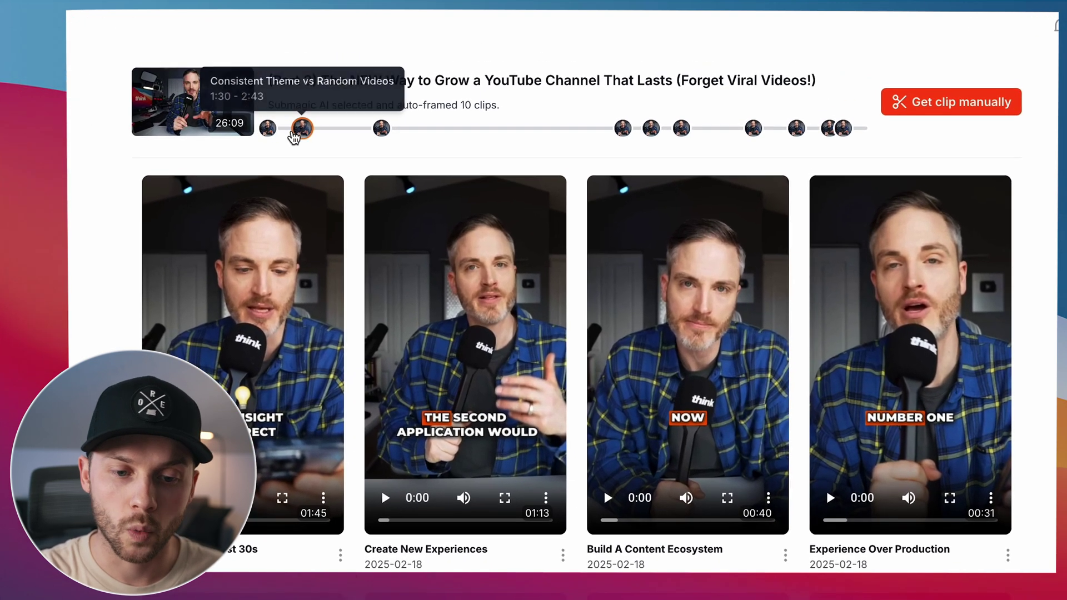
{"action": "mouse_move", "coordinate": [693, 130]}
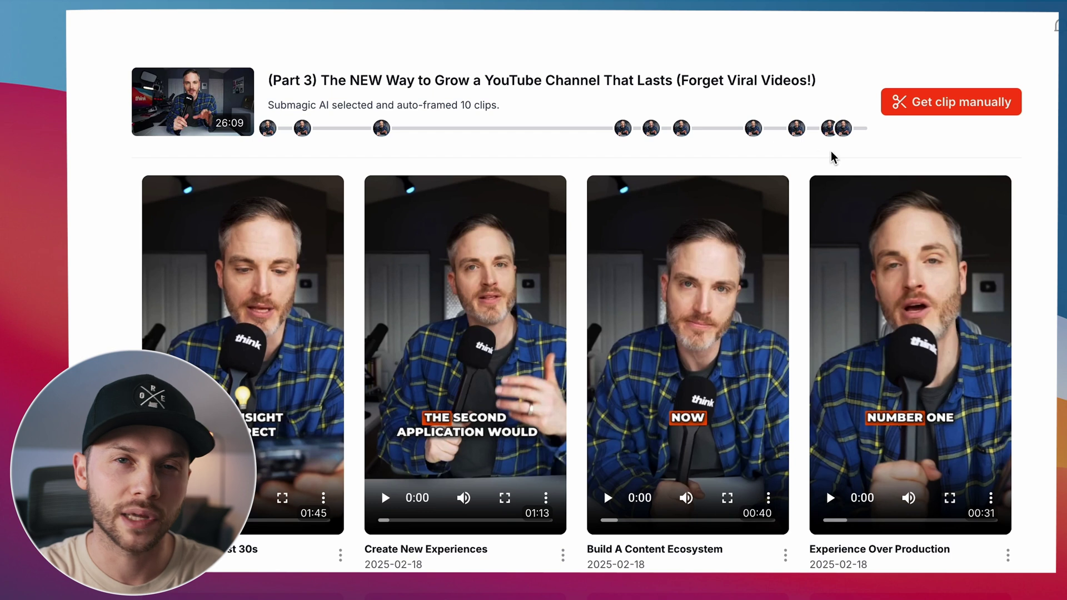
{"action": "mouse_move", "coordinate": [974, 185]}
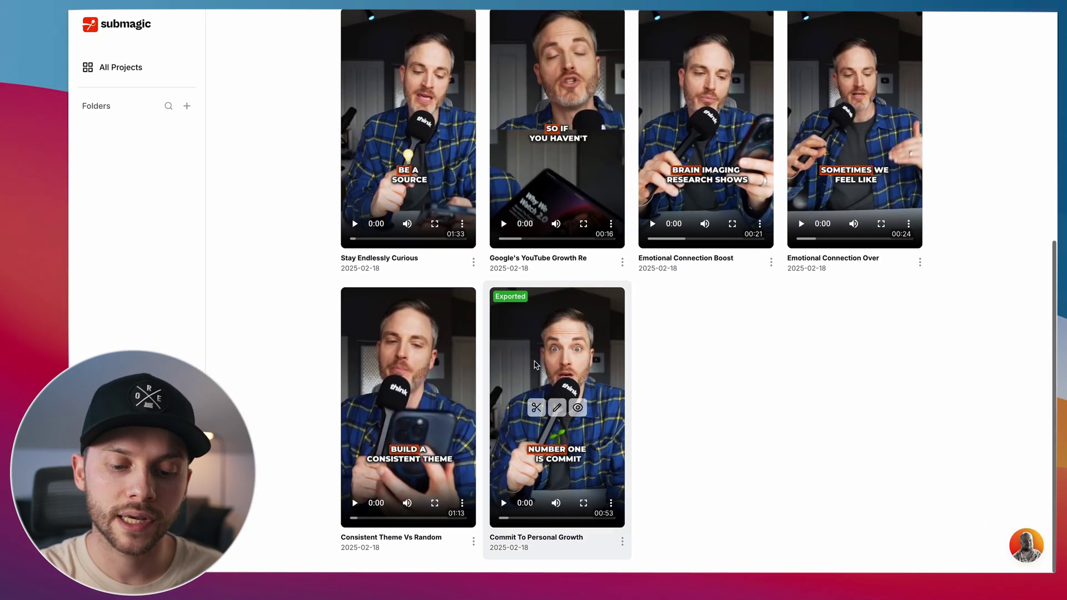
{"action": "left_click", "coordinate": [559, 412]}
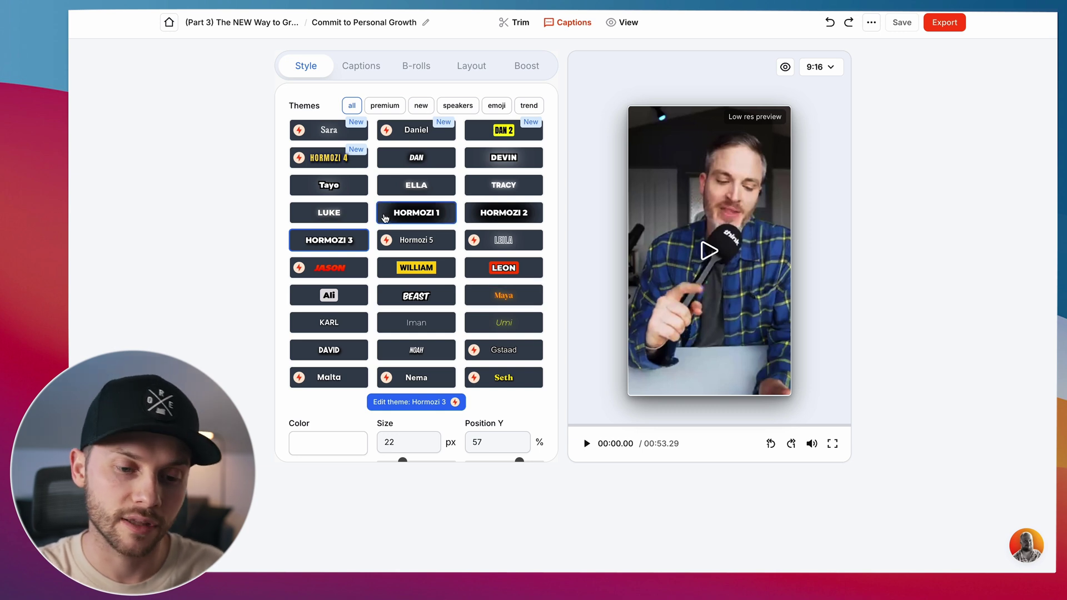
Apply the Leon caption theme, then play and pause the preview to check it
{"action": "left_click", "coordinate": [504, 268]}
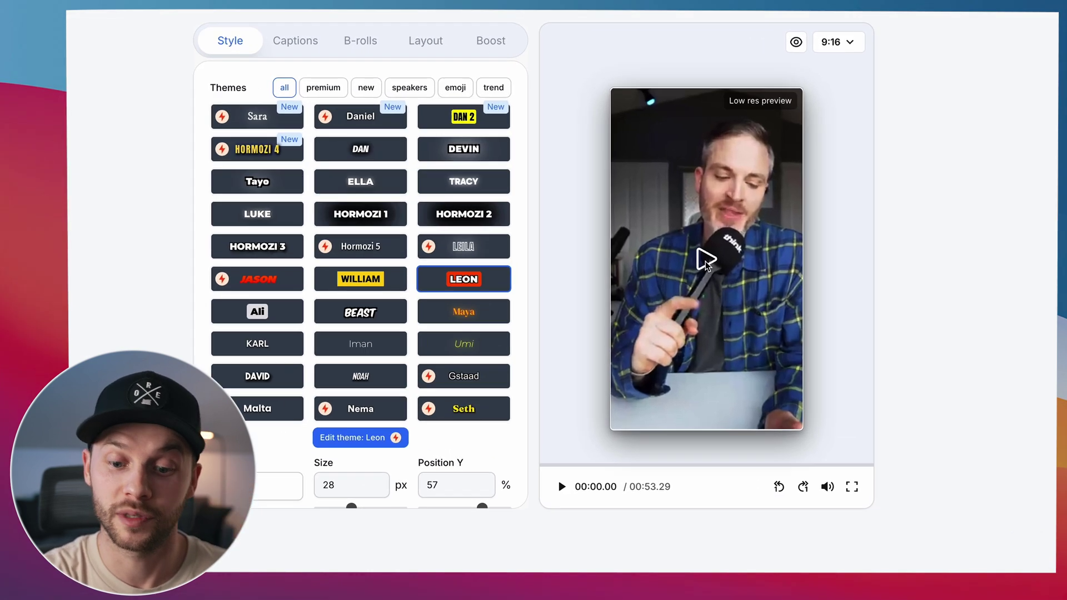
{"action": "left_click", "coordinate": [709, 253]}
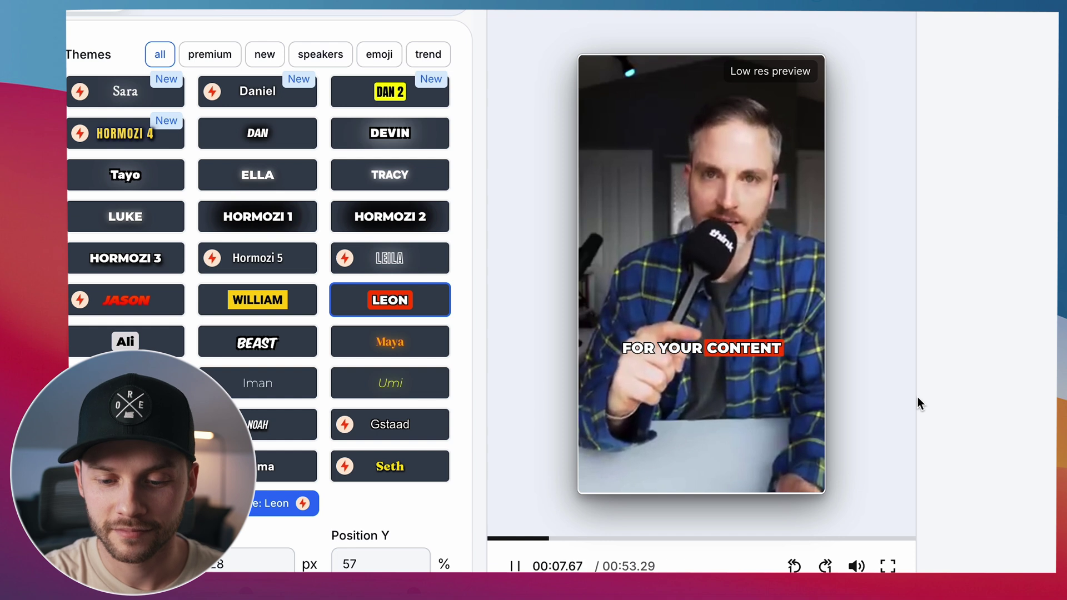
{"action": "left_click", "coordinate": [514, 566]}
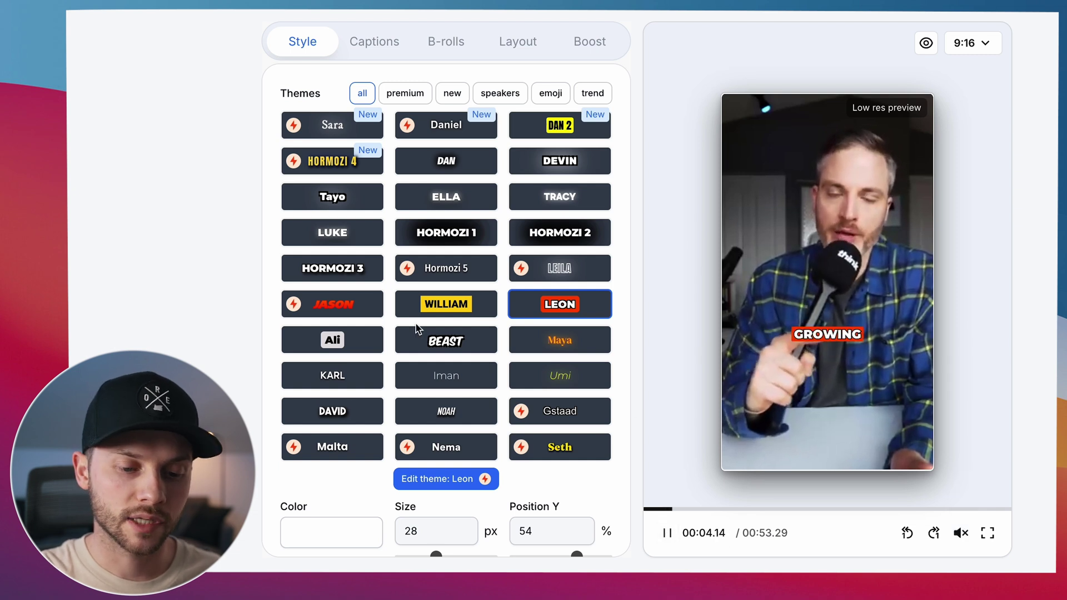
{"action": "scroll", "coordinate": [428, 328], "scroll_direction": "down", "scroll_amount": 2}
Preview the Hormozi 1, Hormozi 2, William, Beast, Iman, Umi, Gstaad and Noah themes, then pick Hormozi 3
{"action": "scroll", "coordinate": [423, 328], "scroll_direction": "up", "scroll_amount": 2}
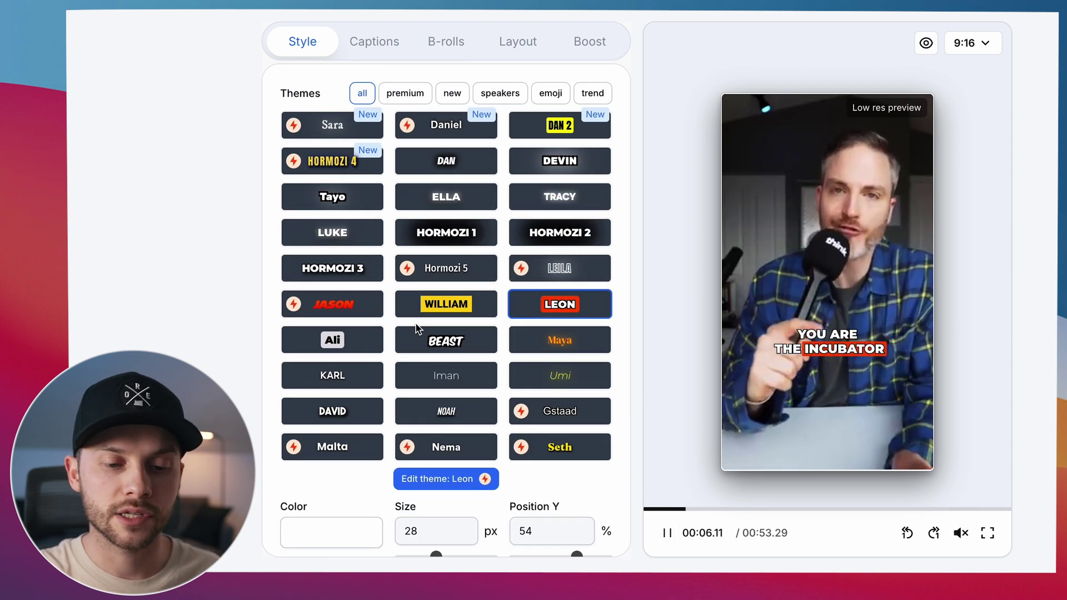
{"action": "left_click", "coordinate": [443, 237]}
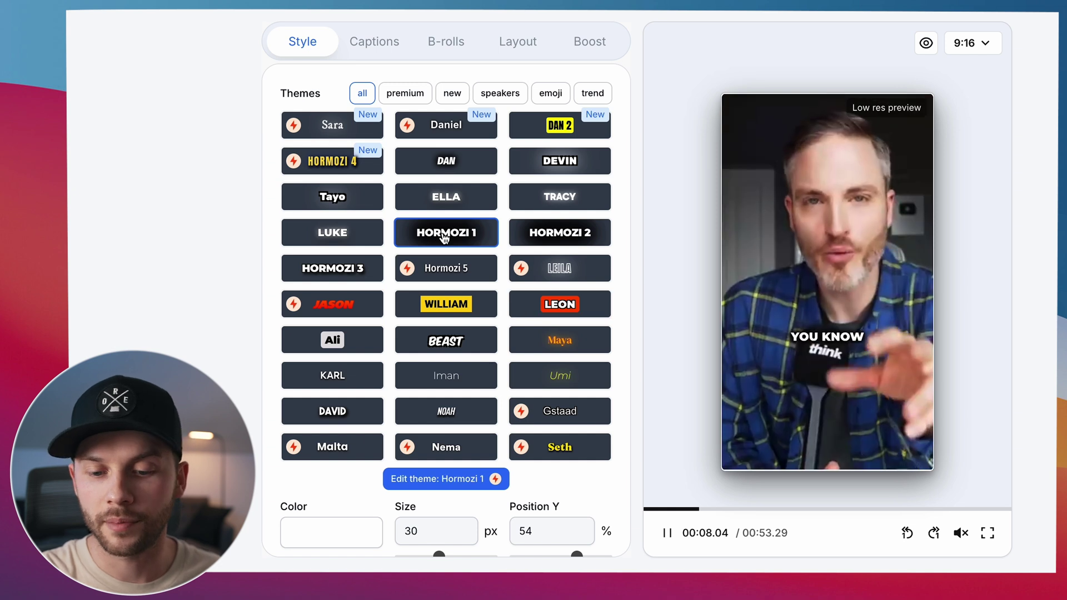
{"action": "left_click", "coordinate": [546, 229]}
{"action": "left_click", "coordinate": [328, 269]}
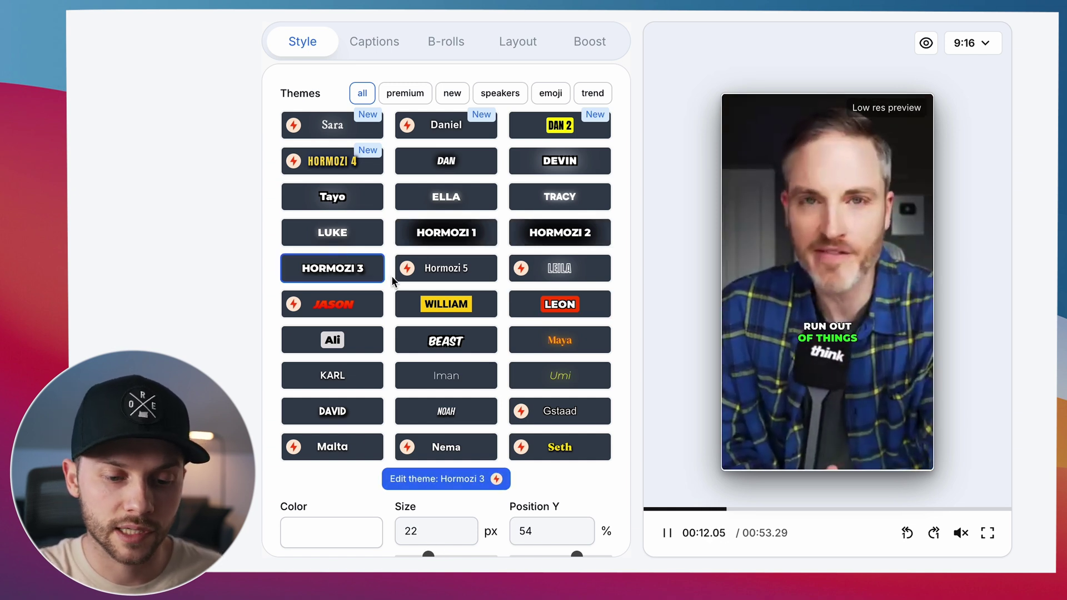
{"action": "left_click", "coordinate": [468, 307]}
{"action": "left_click", "coordinate": [461, 344]}
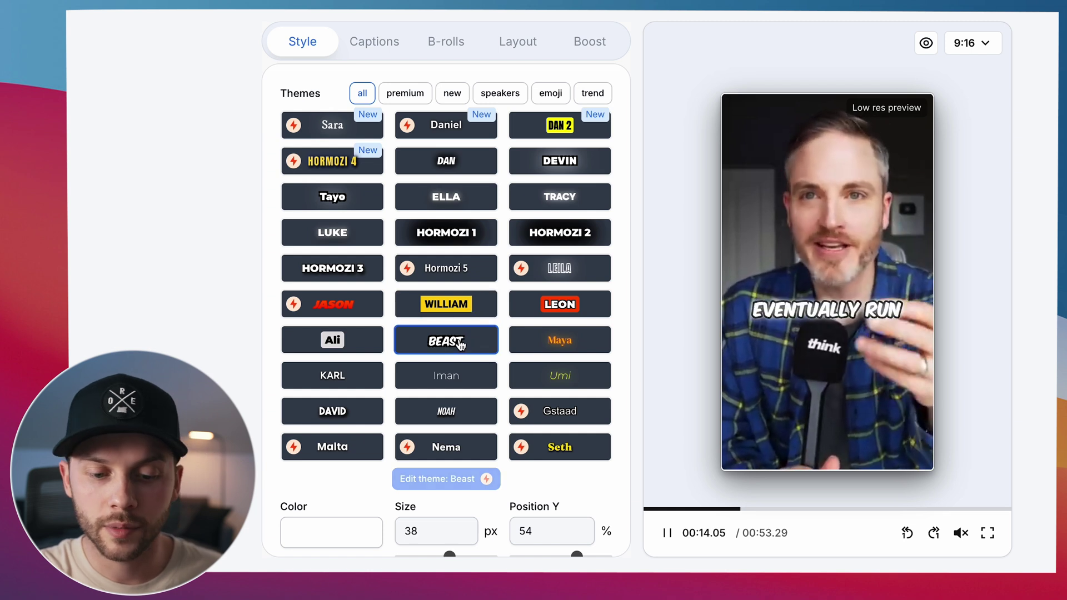
{"action": "left_click", "coordinate": [453, 377]}
{"action": "left_click", "coordinate": [558, 382]}
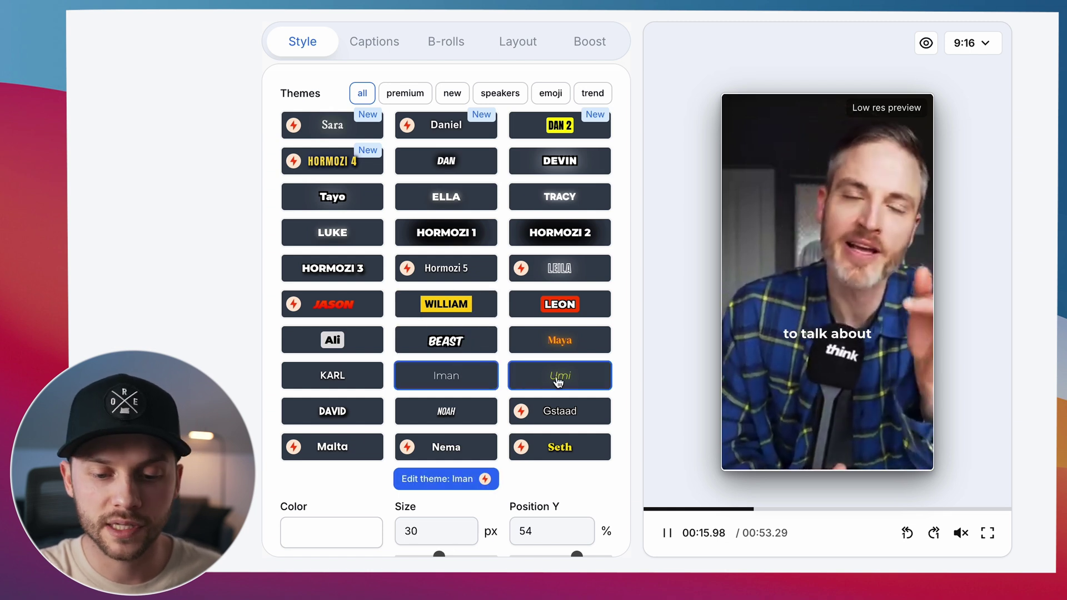
{"action": "left_click", "coordinate": [567, 417]}
{"action": "left_click", "coordinate": [571, 383]}
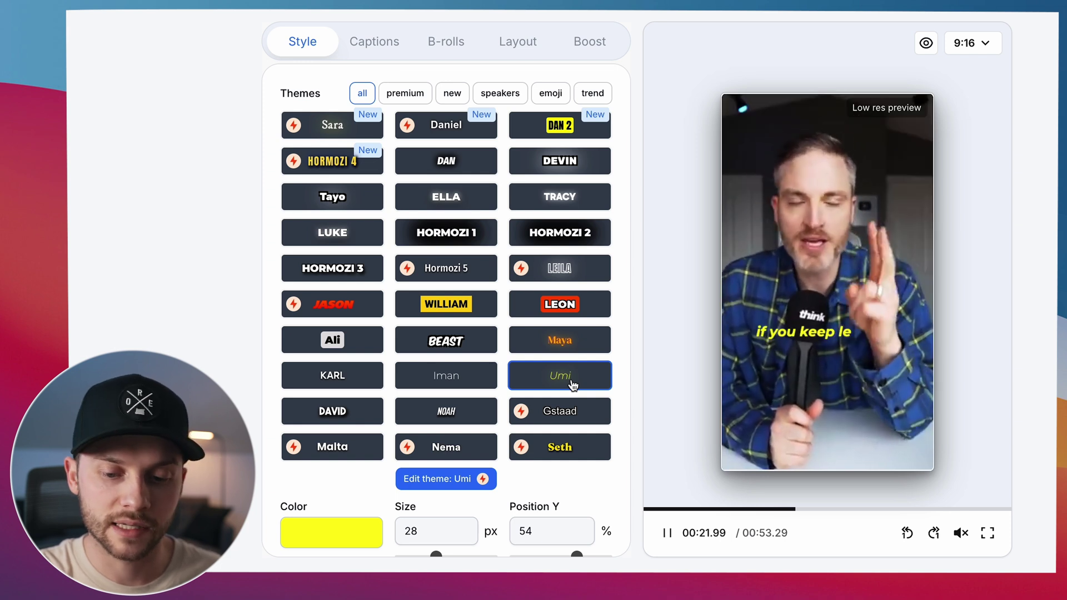
{"action": "left_click", "coordinate": [448, 418]}
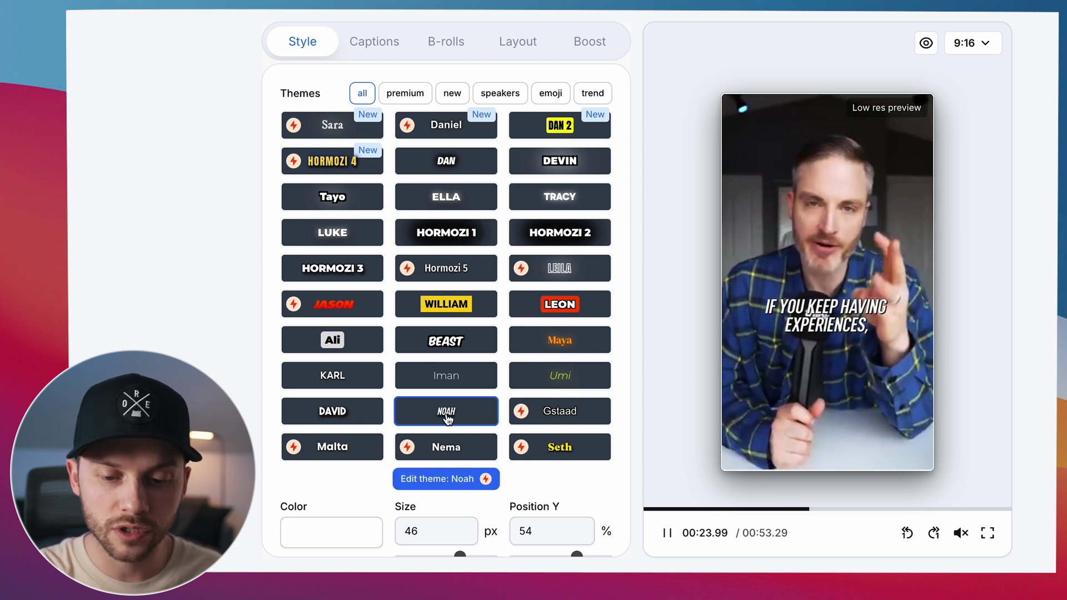
{"action": "left_click", "coordinate": [342, 268]}
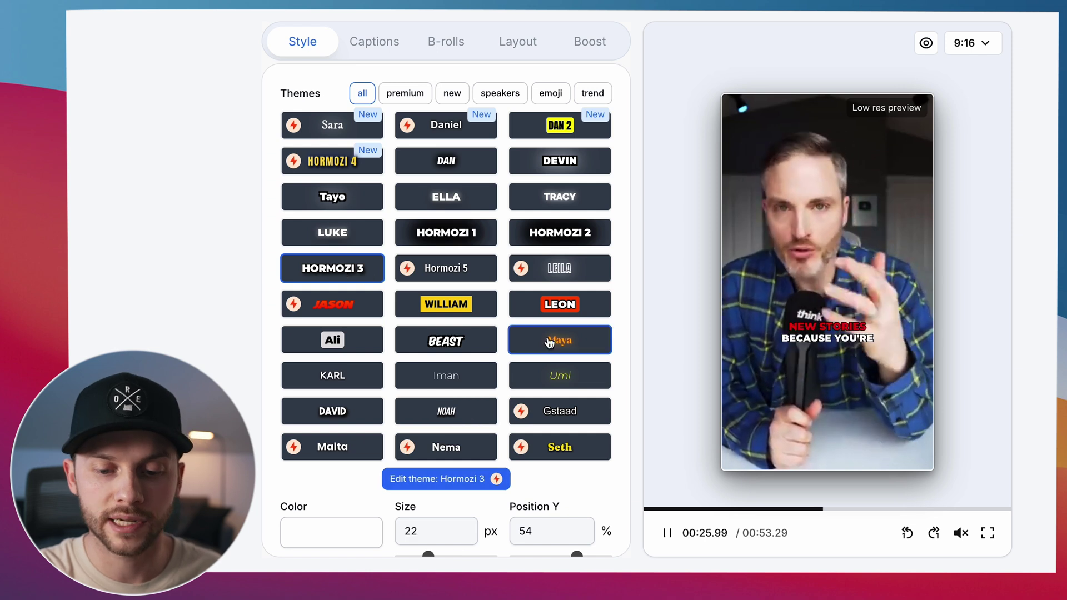
Set the caption size to 26 px and the Y position to 53%
{"action": "scroll", "coordinate": [622, 367], "scroll_direction": "down", "scroll_amount": 2}
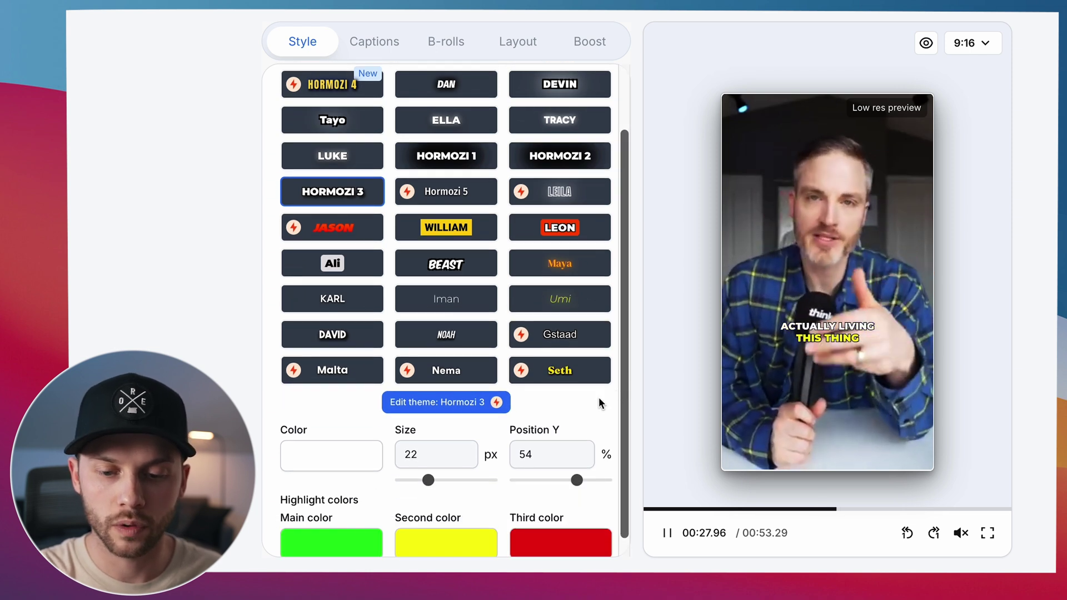
{"action": "left_click_drag", "start_coordinate": [428, 480], "coordinate": [451, 481]}
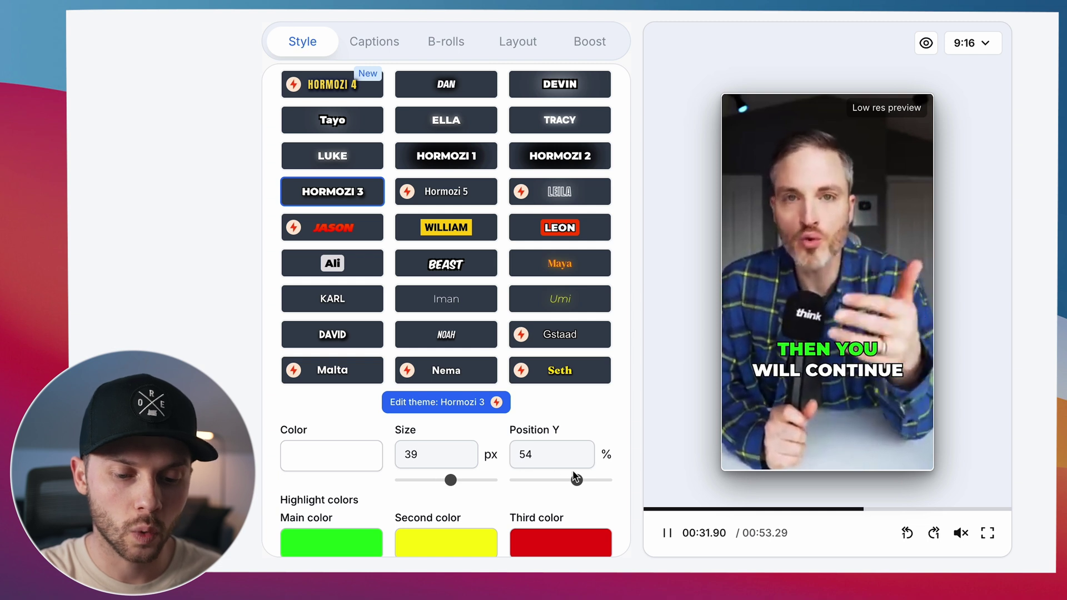
{"action": "mouse_move", "coordinate": [575, 480]}
{"action": "left_mouse_down"}
{"action": "mouse_move", "coordinate": [551, 481]}
{"action": "mouse_move", "coordinate": [574, 480]}
{"action": "left_mouse_up"}
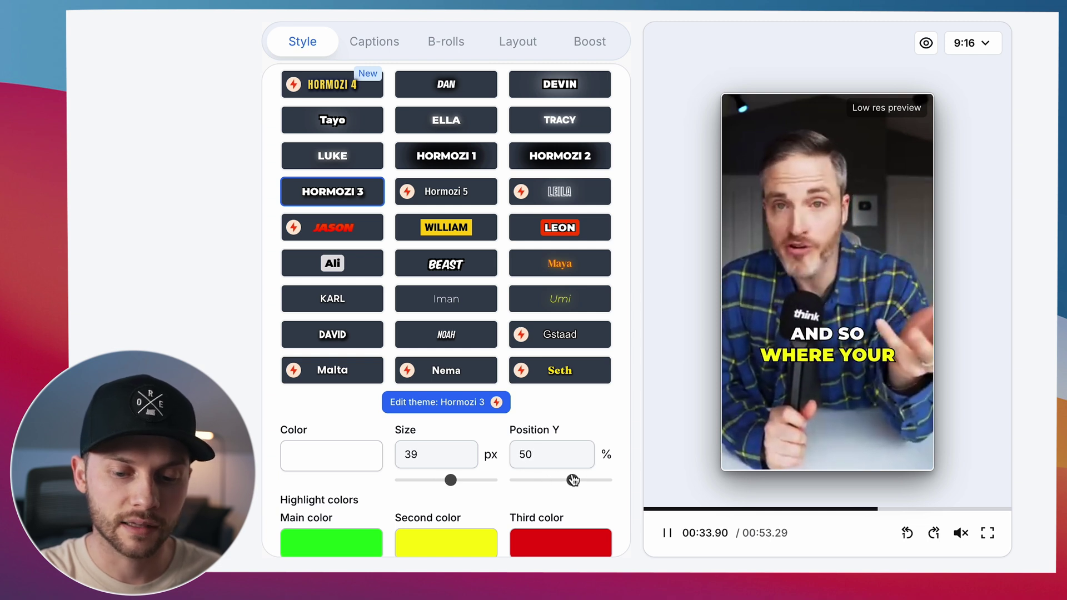
{"action": "left_click_drag", "start_coordinate": [451, 480], "coordinate": [435, 481]}
{"action": "left_click_drag", "start_coordinate": [573, 480], "coordinate": [576, 481]}
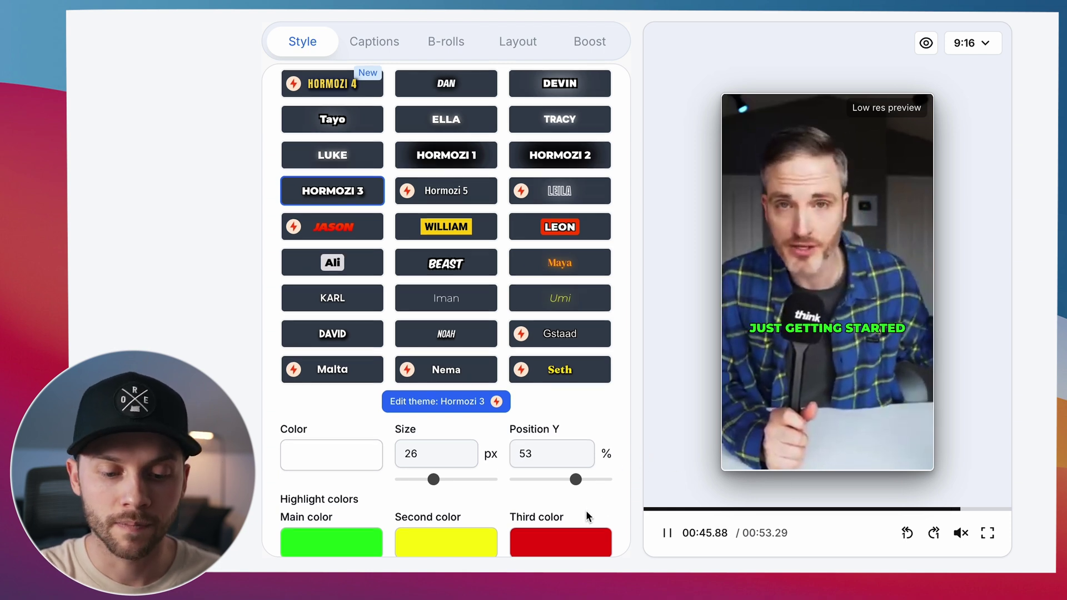
Check the highlight colour pickers, keeping the green, yellow and red colours unchanged
{"action": "scroll", "coordinate": [586, 510], "scroll_direction": "down", "scroll_amount": 1}
{"action": "left_click", "coordinate": [327, 521]}
{"action": "left_click", "coordinate": [449, 522]}
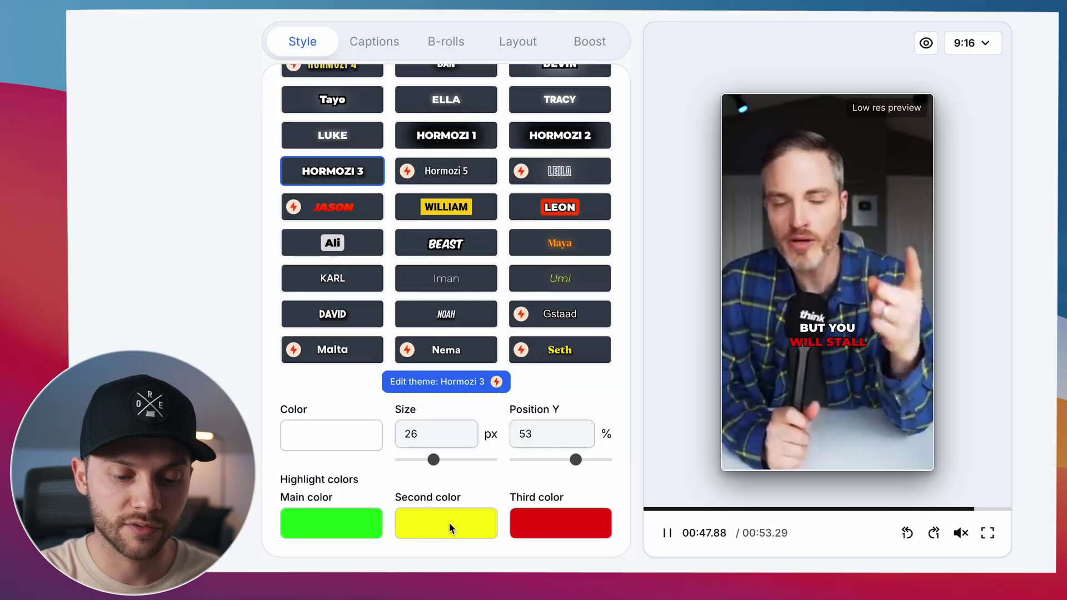
{"action": "left_click", "coordinate": [534, 528]}
{"action": "left_click", "coordinate": [461, 523]}
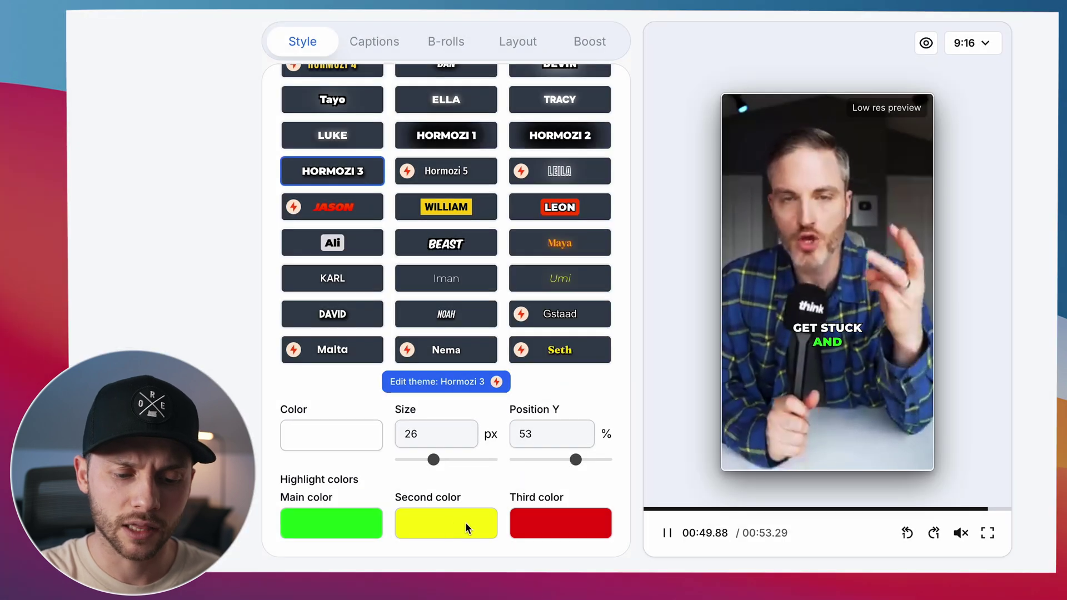
{"action": "left_click", "coordinate": [565, 526]}
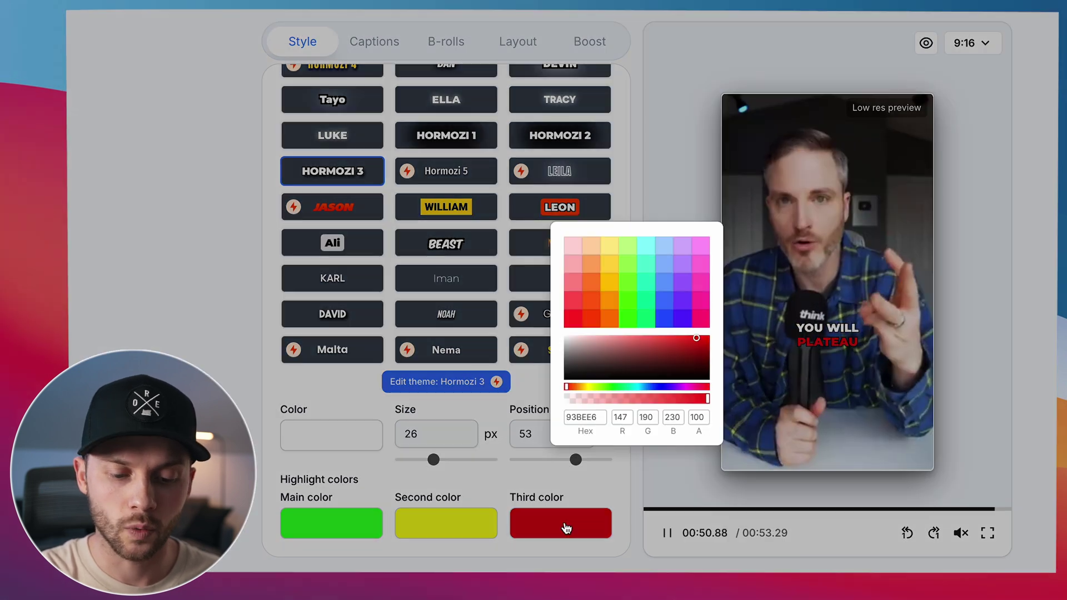
{"action": "left_click", "coordinate": [615, 546]}
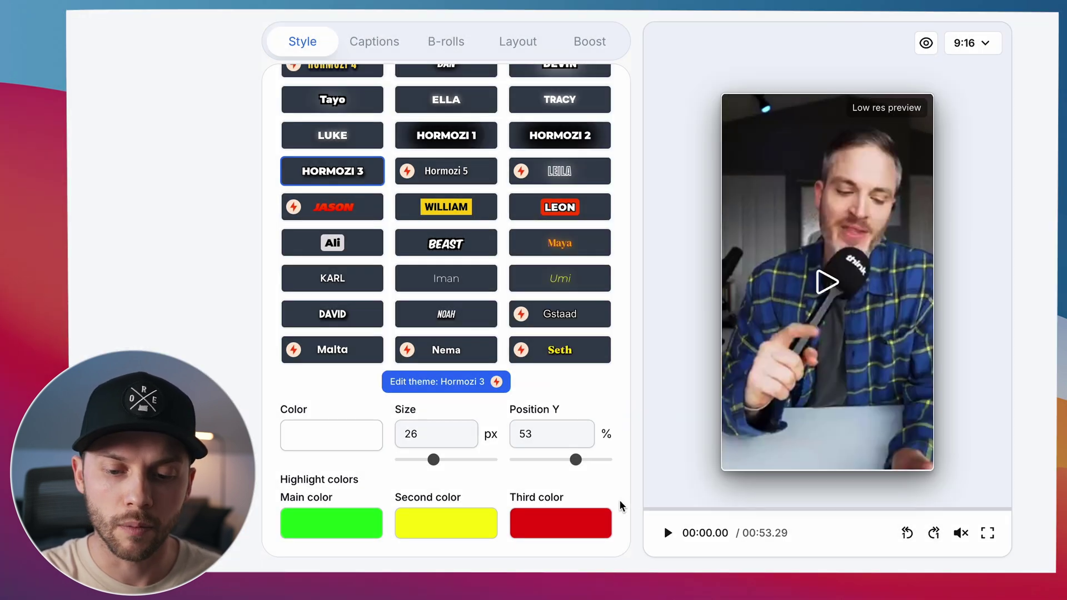
{"action": "left_click", "coordinate": [349, 47]}
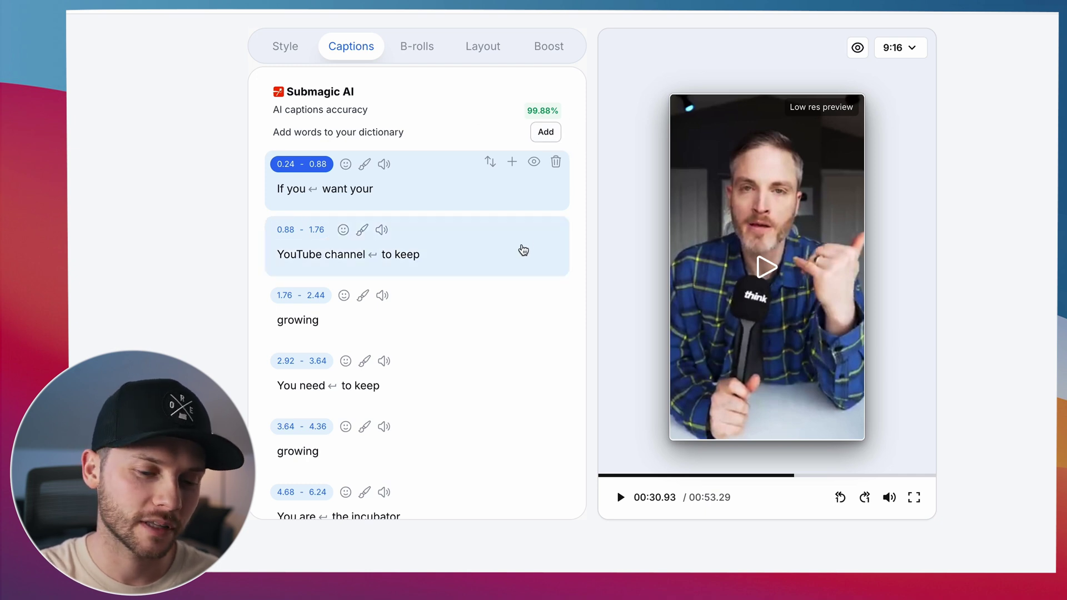
Scroll the captions to the 33.4 s line and play the short to hear it
{"action": "scroll", "coordinate": [516, 257], "scroll_direction": "down", "scroll_amount": 8}
{"action": "scroll", "coordinate": [517, 257], "scroll_direction": "down", "scroll_amount": 10}
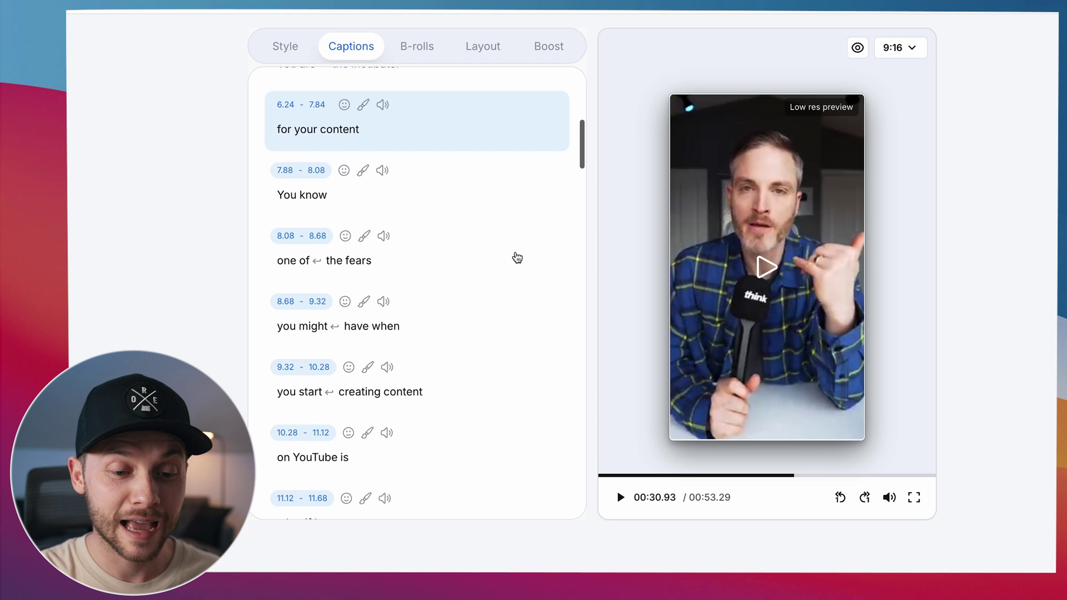
{"action": "scroll", "coordinate": [517, 257], "scroll_direction": "down", "scroll_amount": 20}
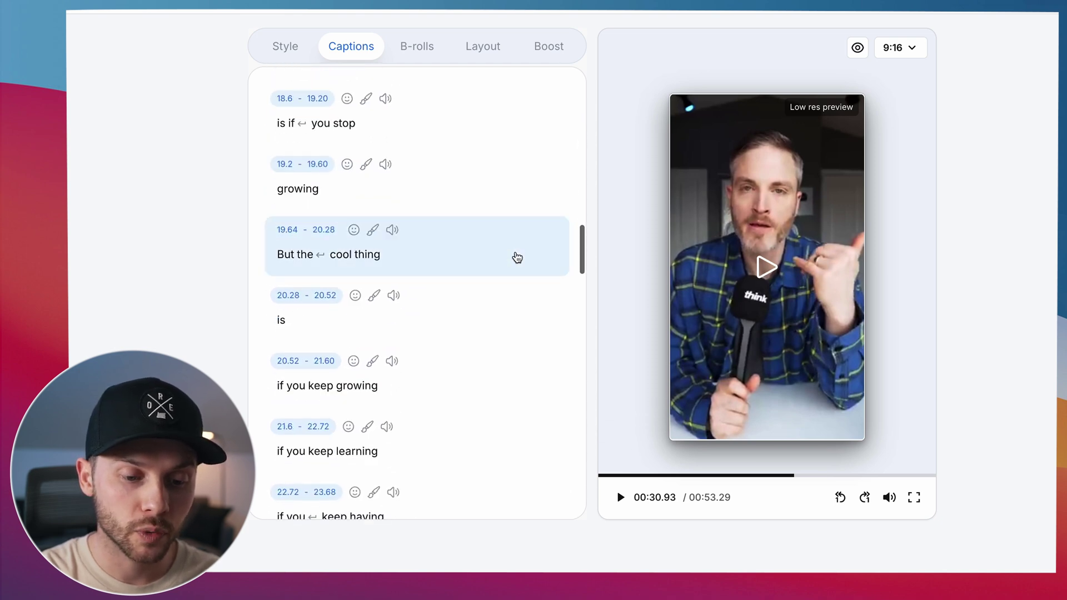
{"action": "scroll", "coordinate": [516, 257], "scroll_direction": "down", "scroll_amount": 1}
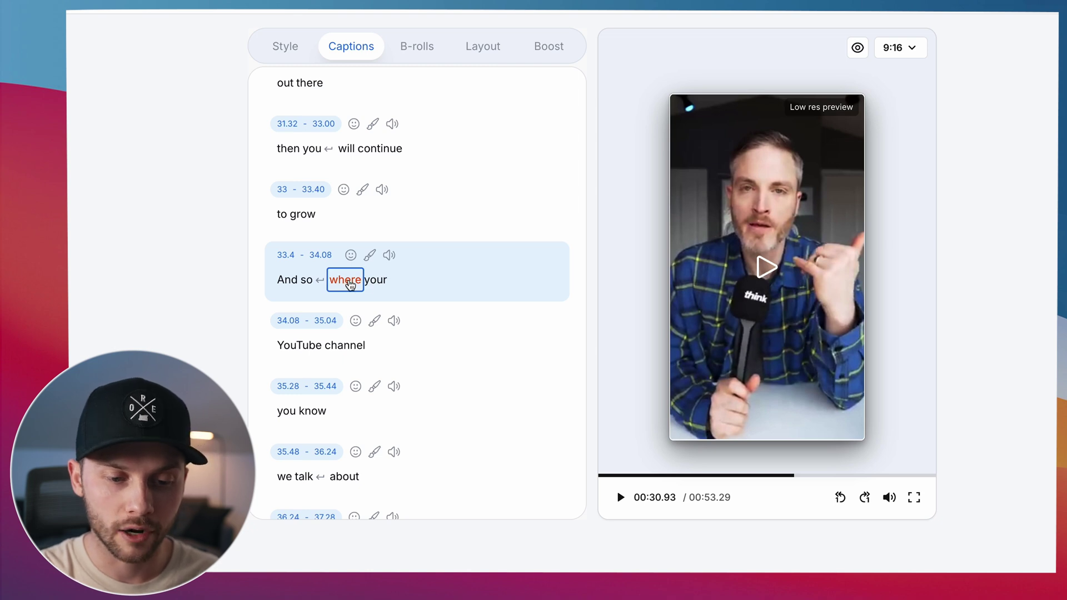
{"action": "left_click", "coordinate": [619, 497]}
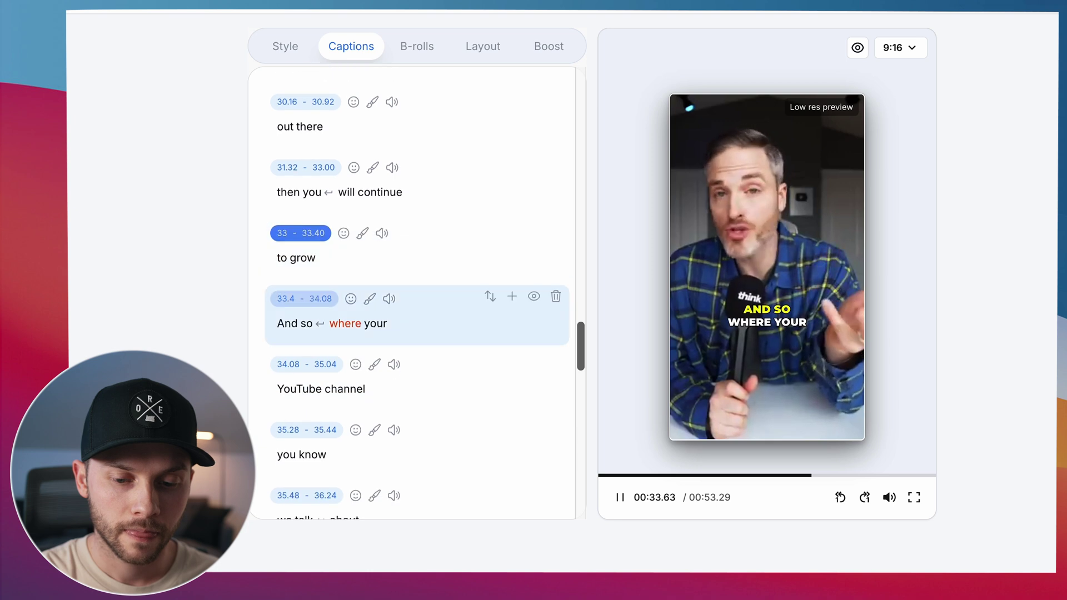
{"action": "left_click", "coordinate": [619, 498]}
{"action": "scroll", "coordinate": [503, 315], "scroll_direction": "up", "scroll_amount": 1}
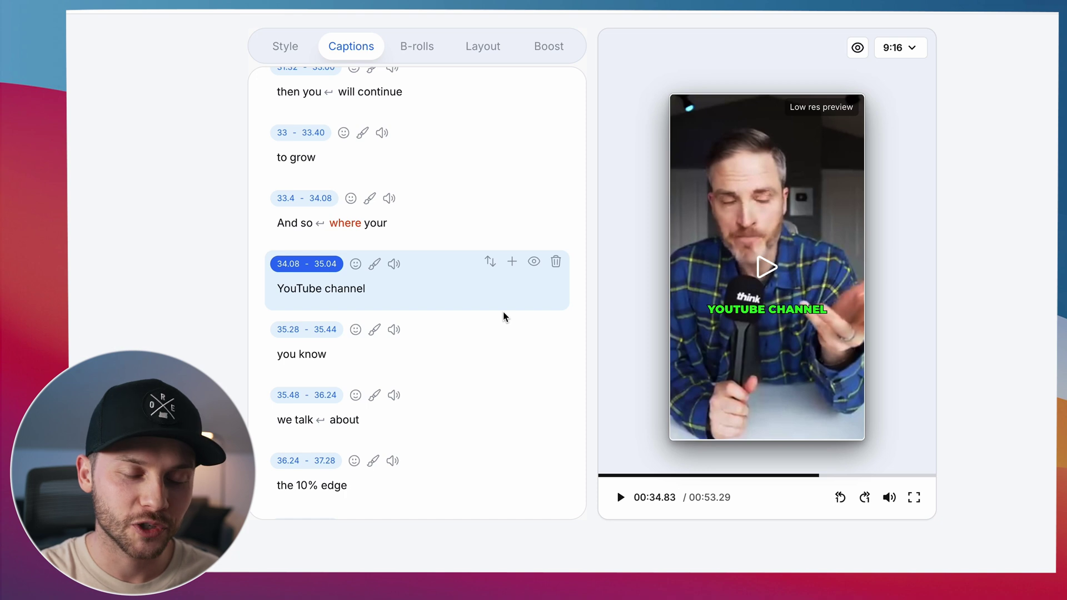
Replace the word 'where' with 'will' so the caption reads 'And so will your'
{"action": "left_click", "coordinate": [346, 224]}
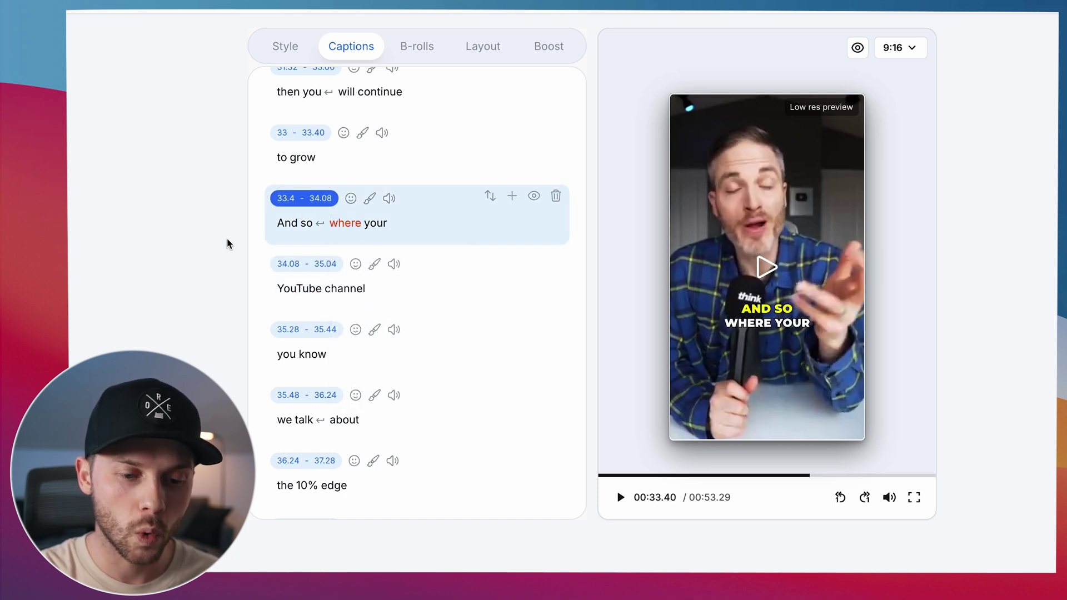
{"action": "left_click", "coordinate": [348, 223]}
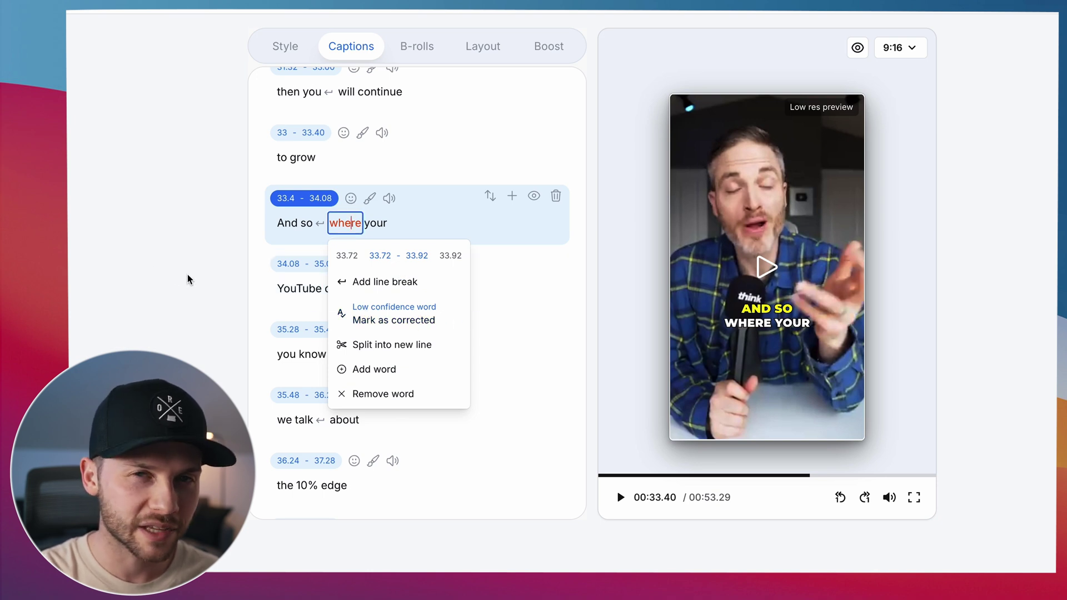
{"action": "double_click", "coordinate": [348, 224]}
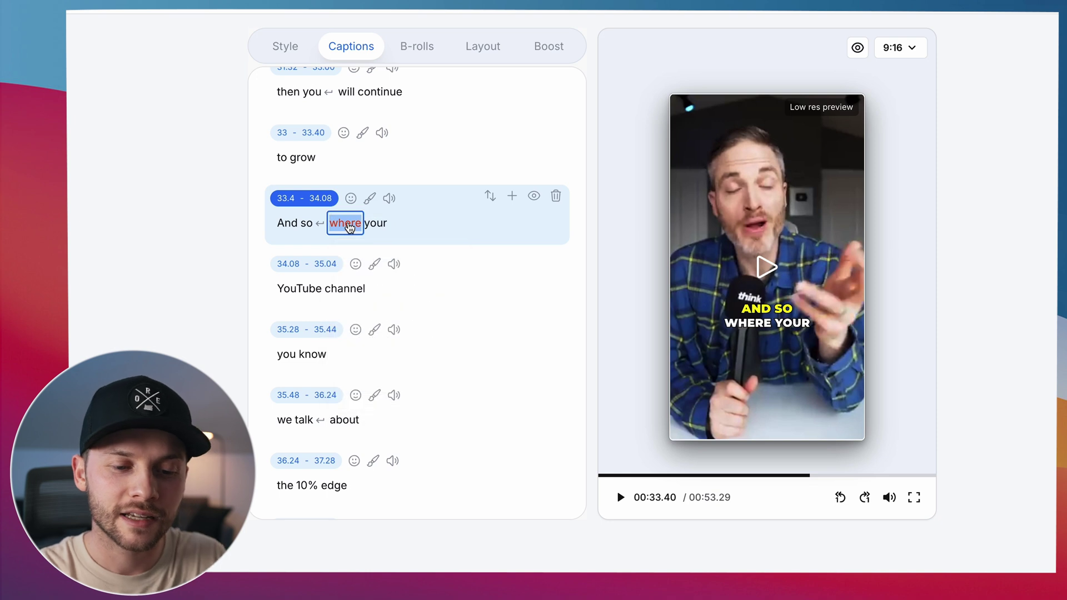
{"action": "type", "text": "will"}
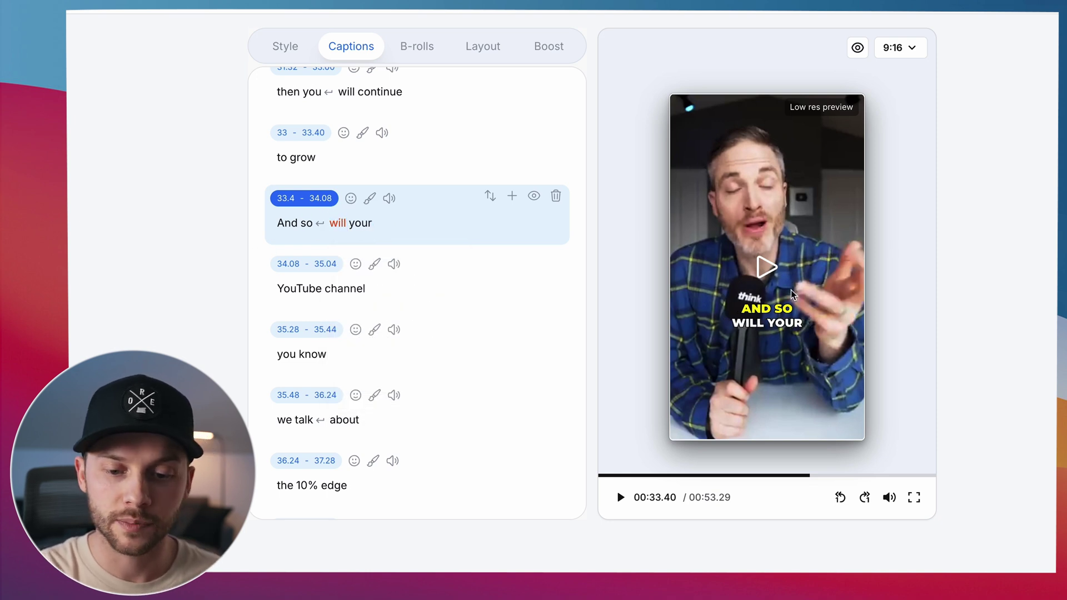
{"action": "scroll", "coordinate": [436, 221], "scroll_direction": "down", "scroll_amount": 20}
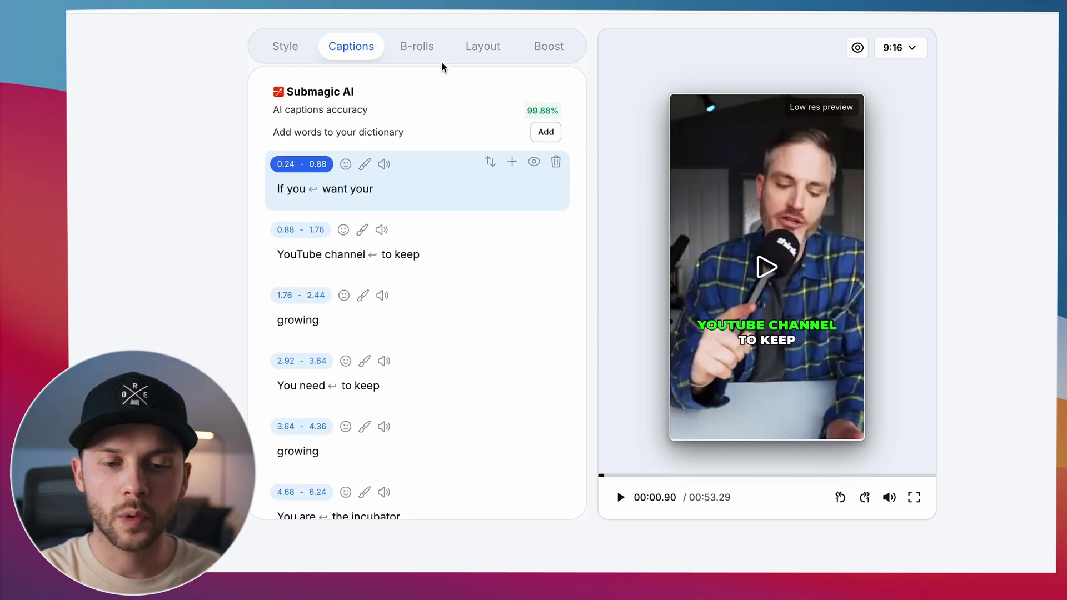
Show the B-rolls tab and scroll through its timed transcript segments
{"action": "left_click", "coordinate": [425, 53]}
{"action": "scroll", "coordinate": [426, 341], "scroll_direction": "down", "scroll_amount": 3}
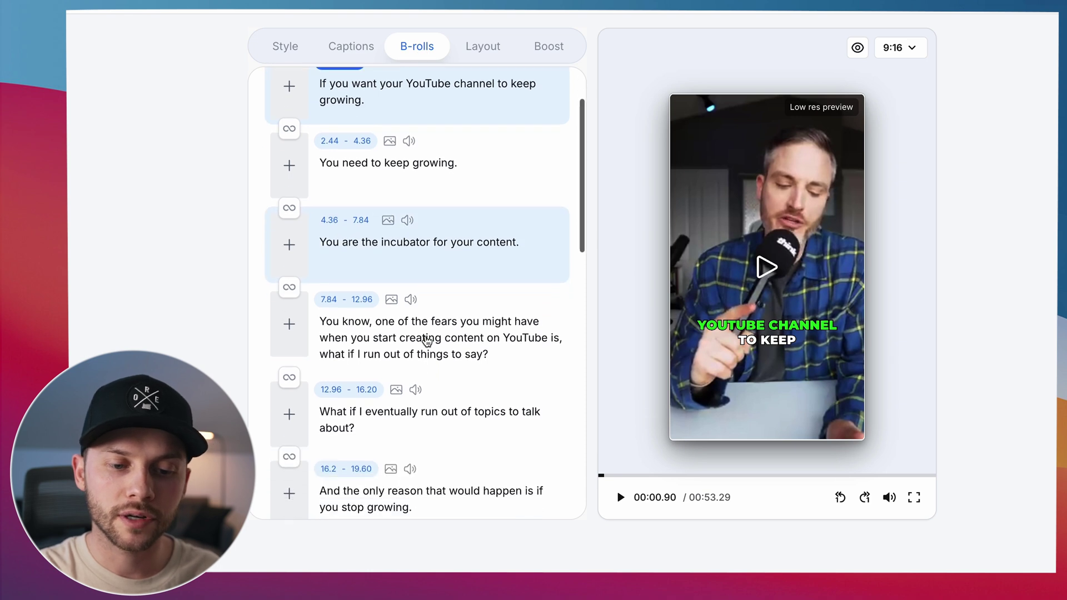
{"action": "scroll", "coordinate": [427, 342], "scroll_direction": "down", "scroll_amount": 1}
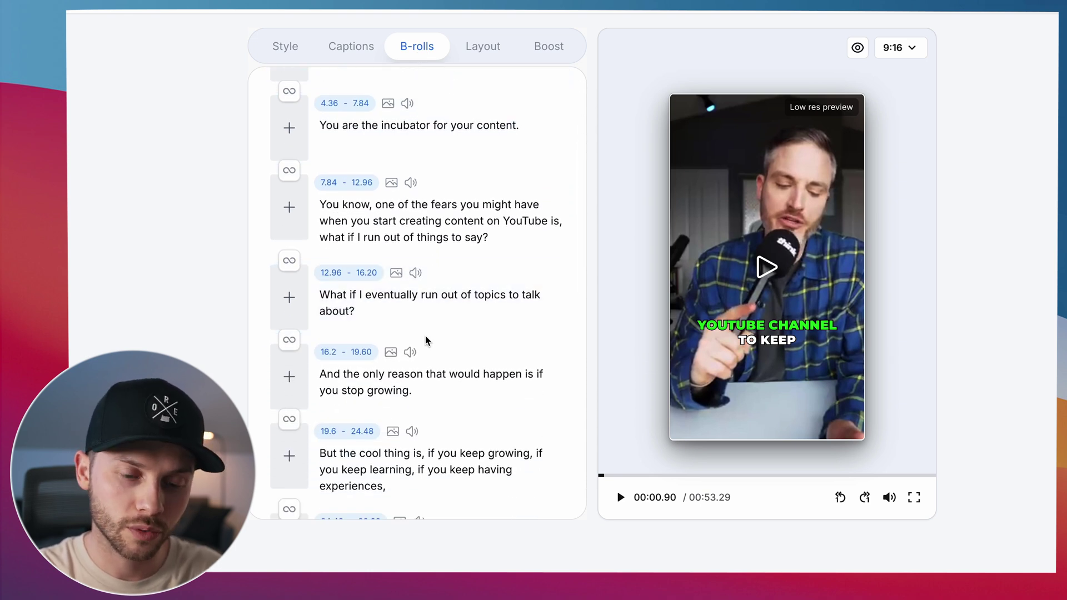
{"action": "scroll", "coordinate": [425, 336], "scroll_direction": "up", "scroll_amount": 4}
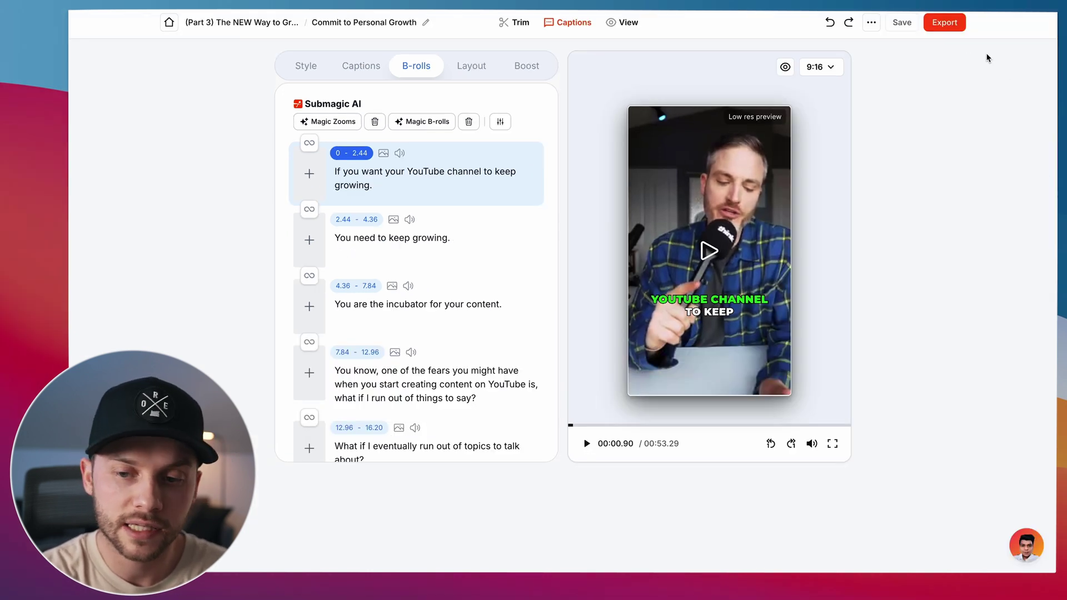
Switch the short's aspect ratio to 16:9 and back to vertical 9:16
{"action": "left_click", "coordinate": [944, 23]}
{"action": "left_click", "coordinate": [822, 66]}
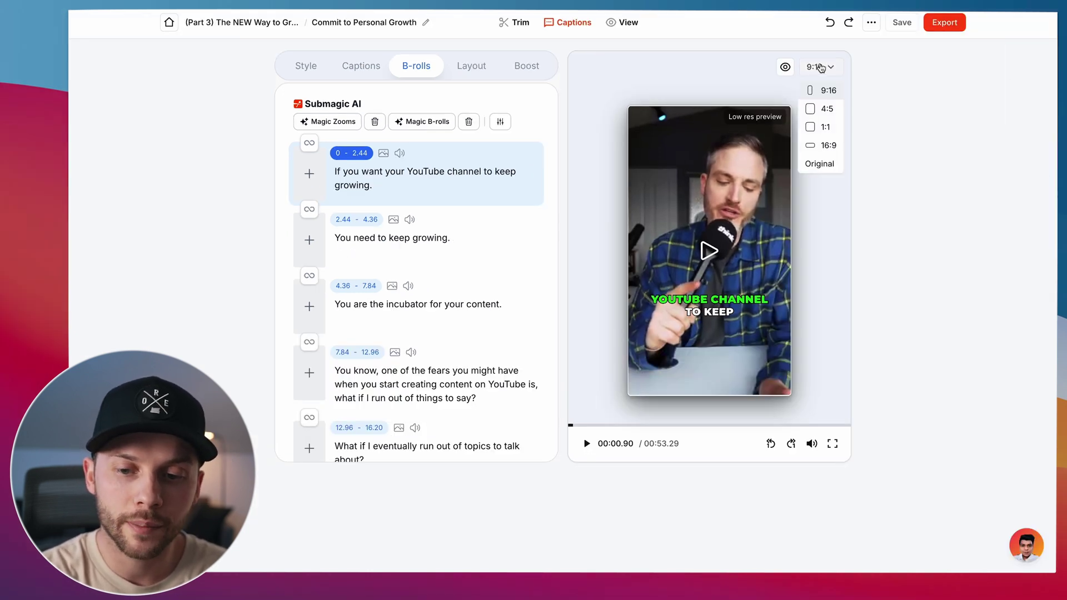
{"action": "left_click", "coordinate": [826, 145]}
{"action": "left_click", "coordinate": [893, 67]}
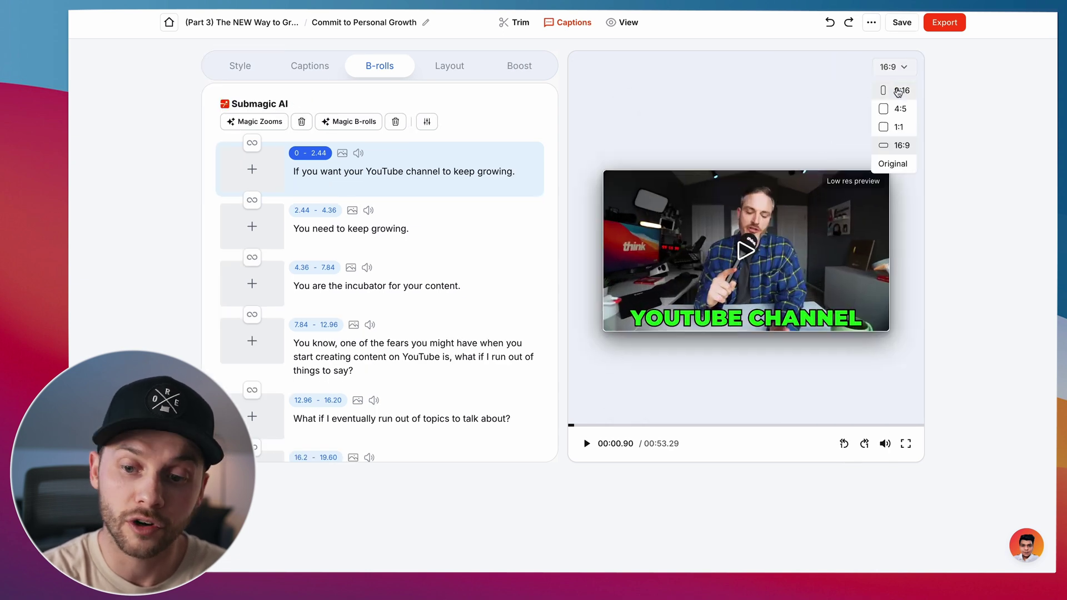
{"action": "left_click", "coordinate": [899, 90]}
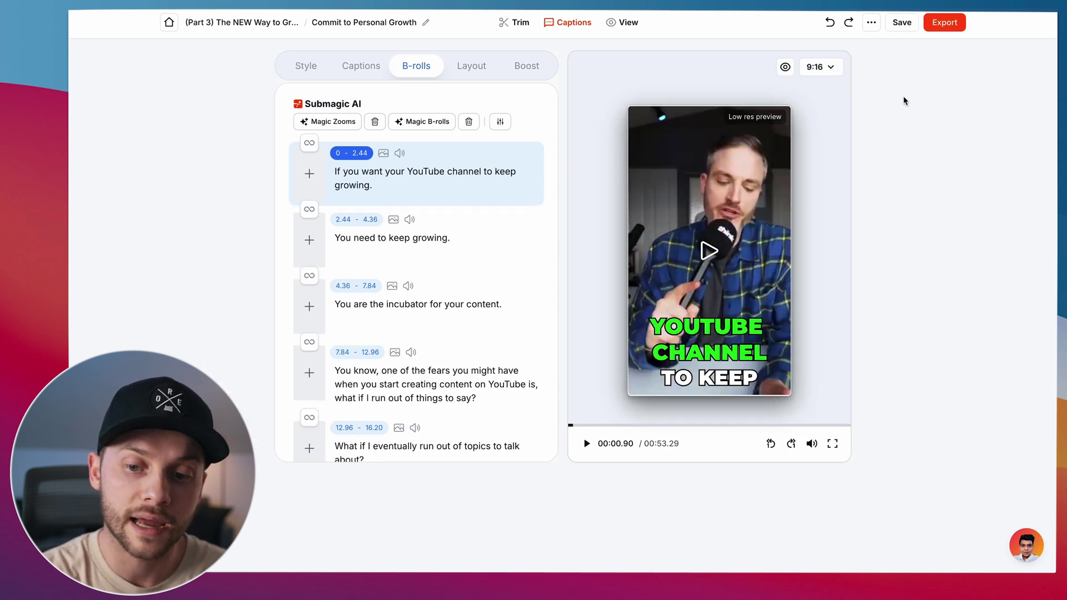
Export the short at Standard (1080p) quality
{"action": "left_click", "coordinate": [945, 24]}
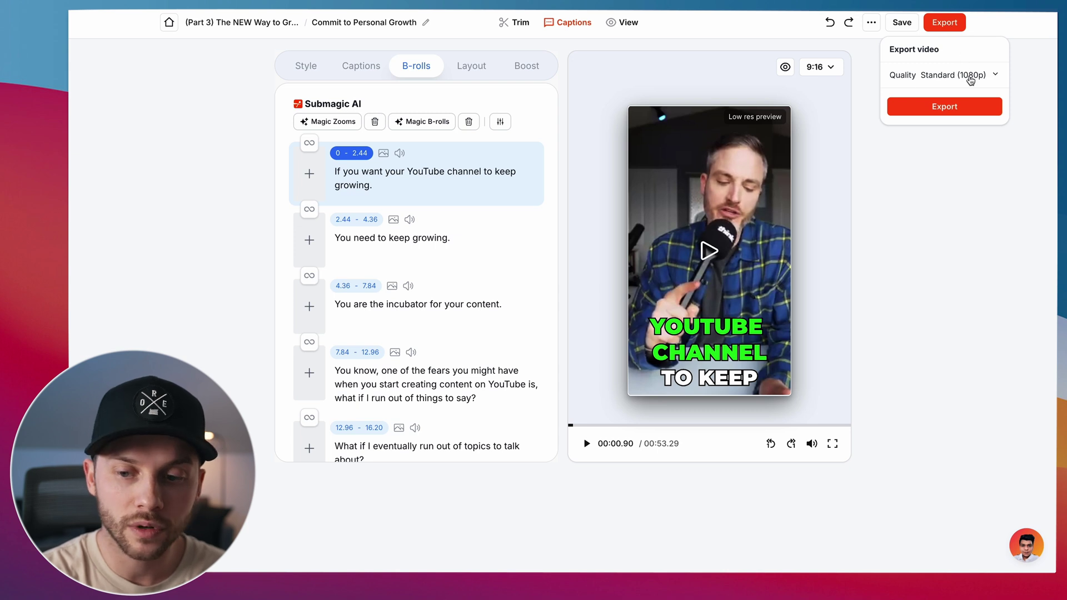
{"action": "left_click", "coordinate": [970, 78]}
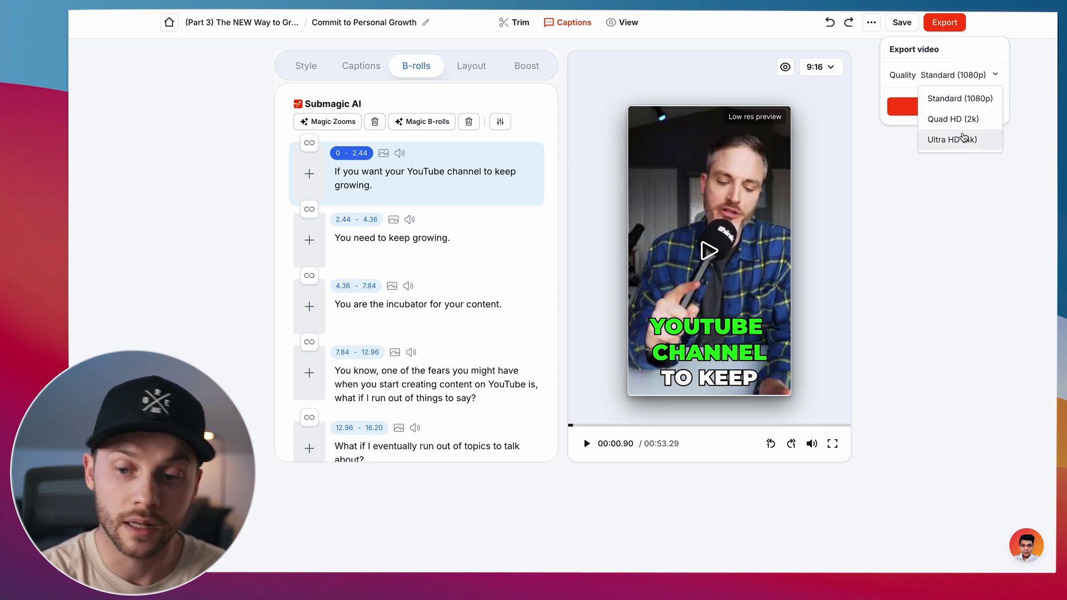
{"action": "left_click", "coordinate": [965, 99]}
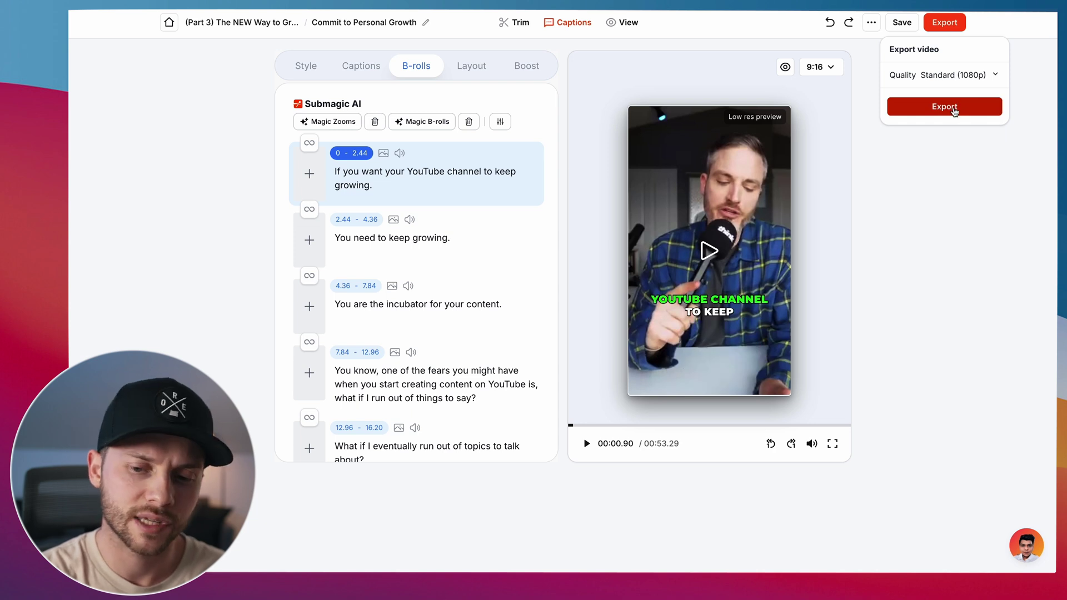
{"action": "left_click", "coordinate": [954, 110]}
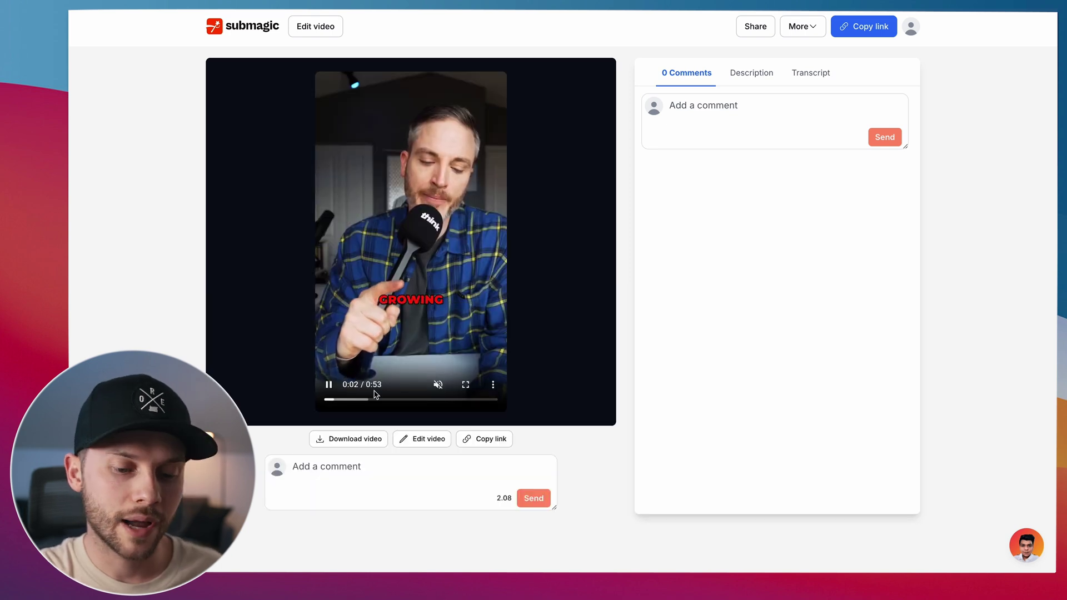
Download the finished short as a 52.9 MB MP4 file
{"action": "left_click", "coordinate": [356, 439]}
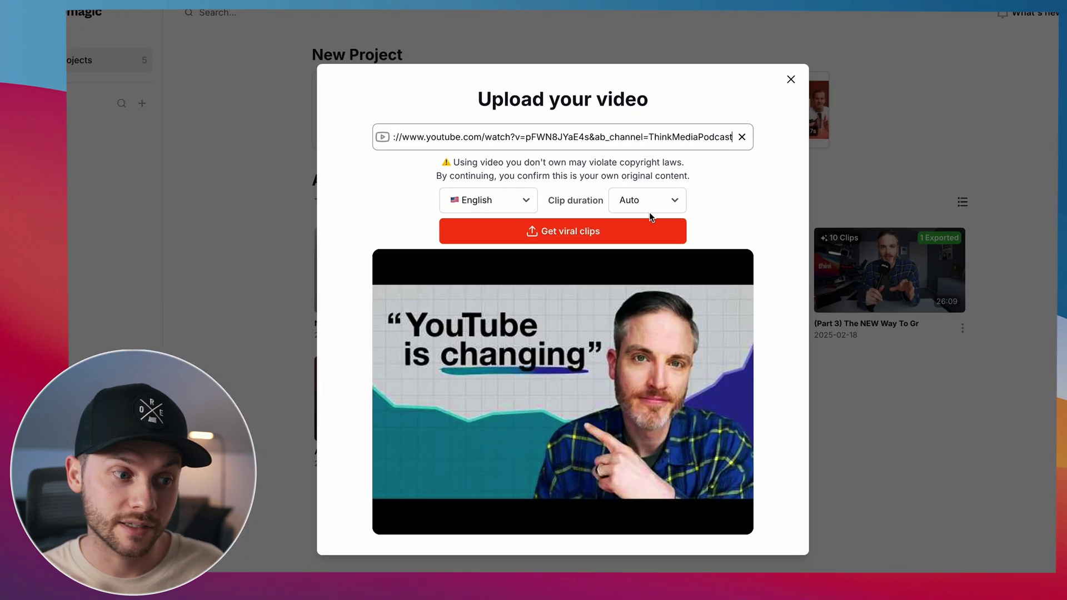
Choose the AI clip duration and set the captions to the Hormozi 1 theme
{"action": "left_click", "coordinate": [681, 229]}
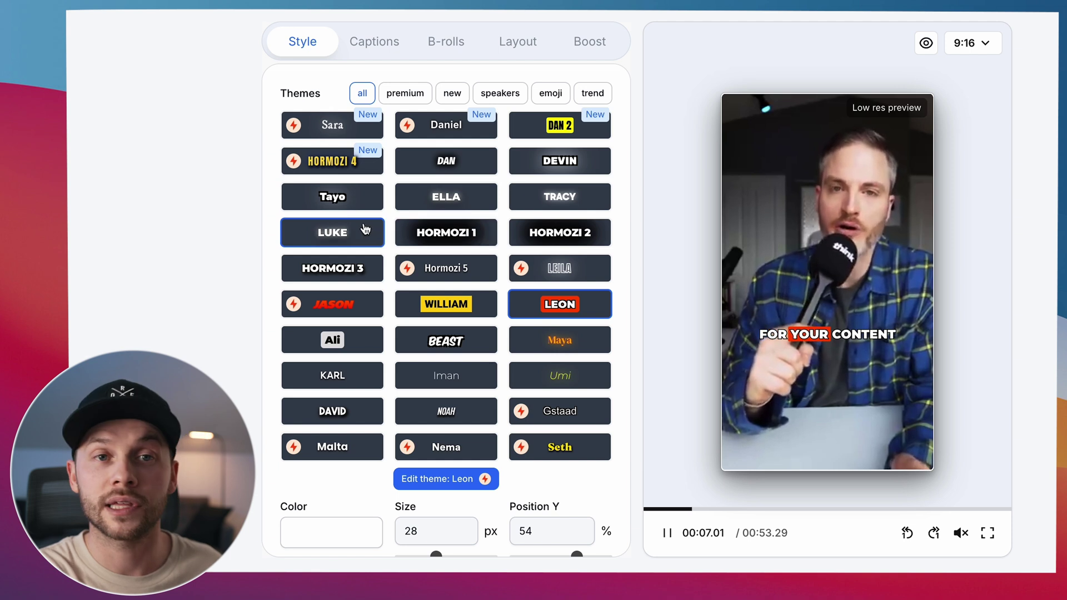
{"action": "left_click", "coordinate": [445, 236]}
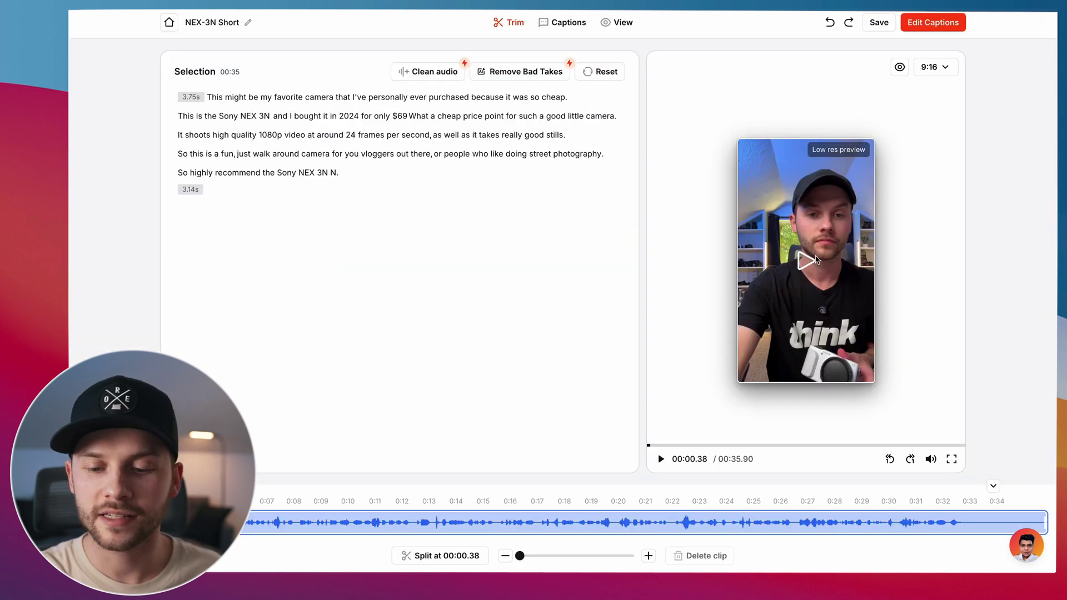
Cut the 3.75s opening pause and pull in the clip's end, leaving 29.17 seconds
{"action": "left_click", "coordinate": [806, 262]}
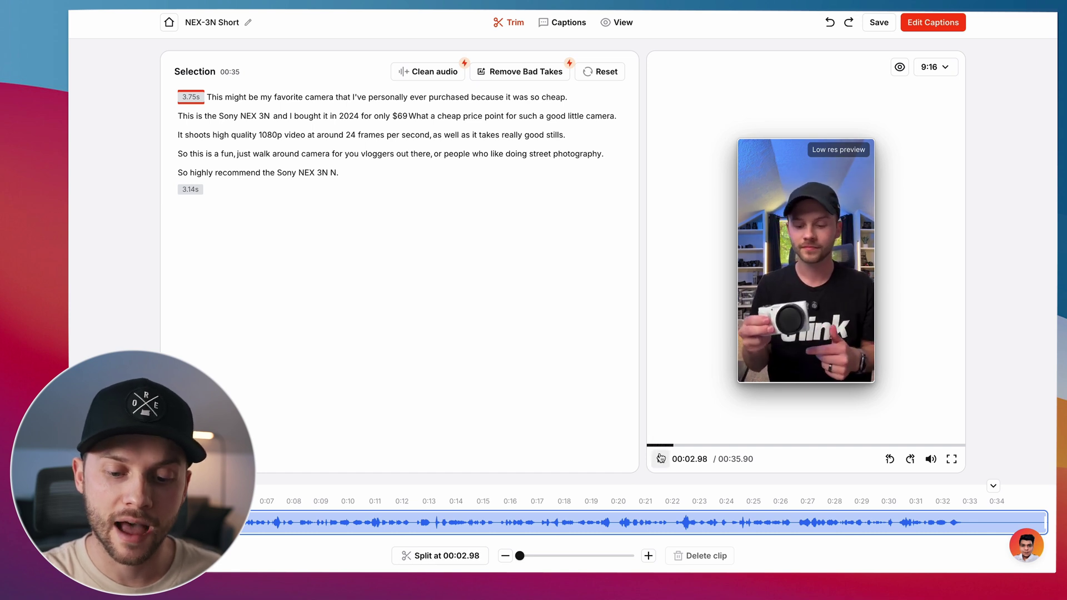
{"action": "left_click", "coordinate": [756, 367]}
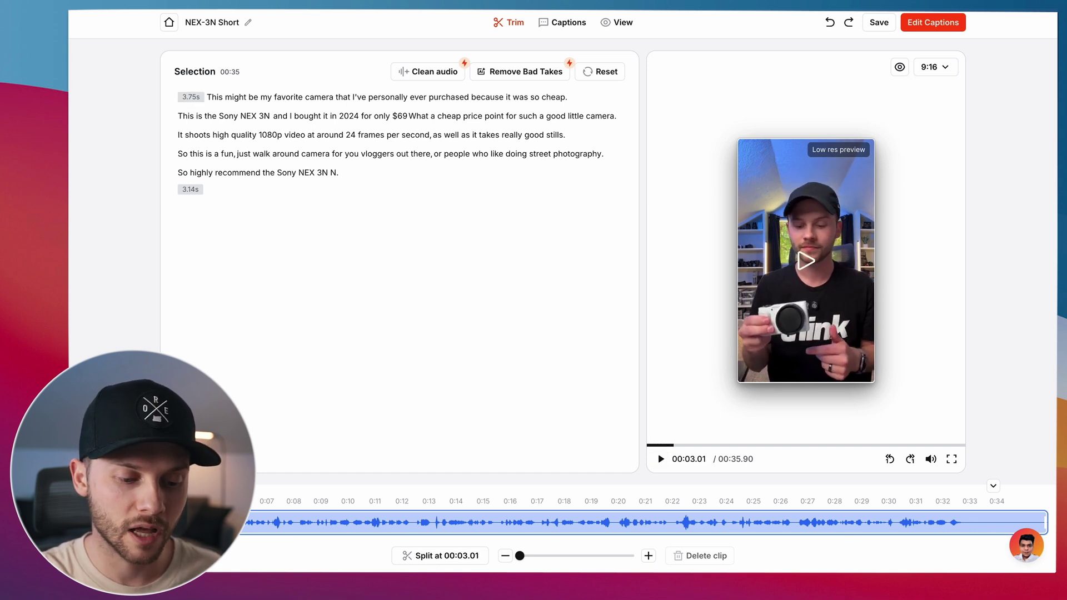
{"action": "key", "text": "Delete"}
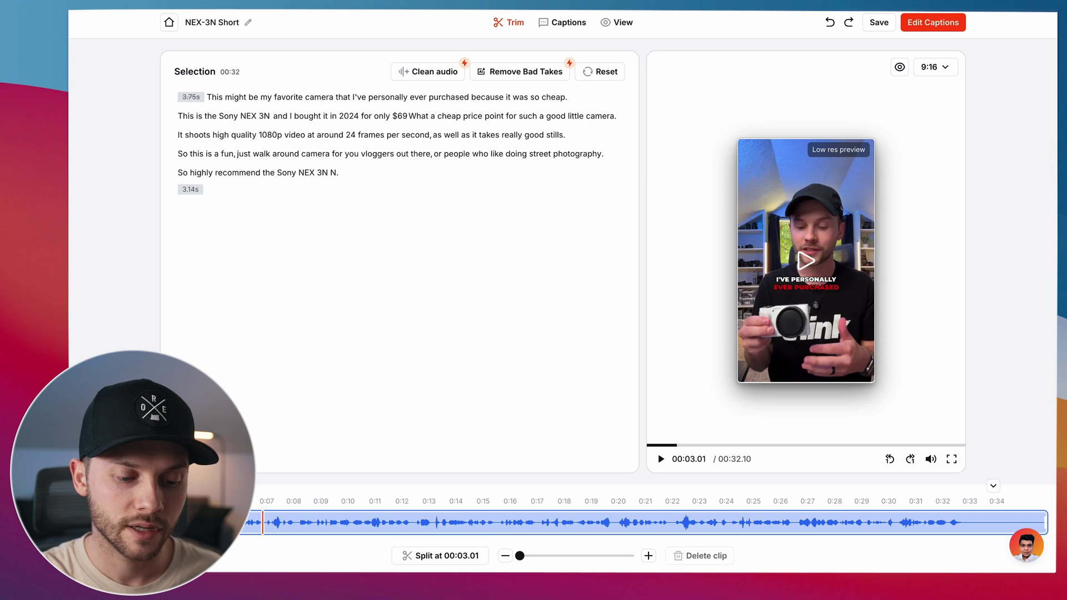
{"action": "left_click_drag", "start_coordinate": [1046, 521], "coordinate": [966, 525]}
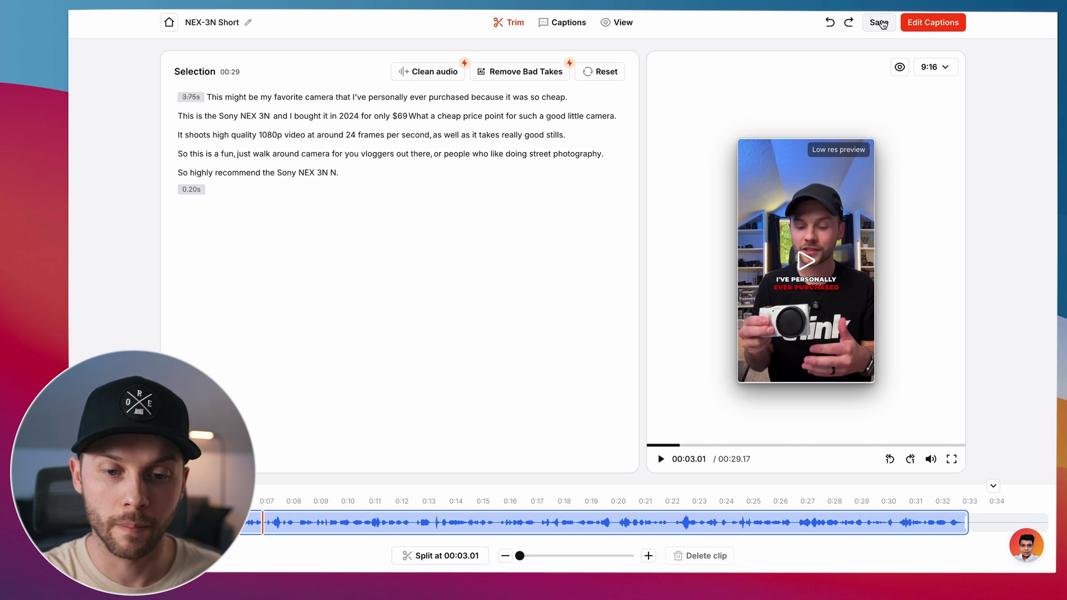
{"action": "left_click", "coordinate": [561, 24]}
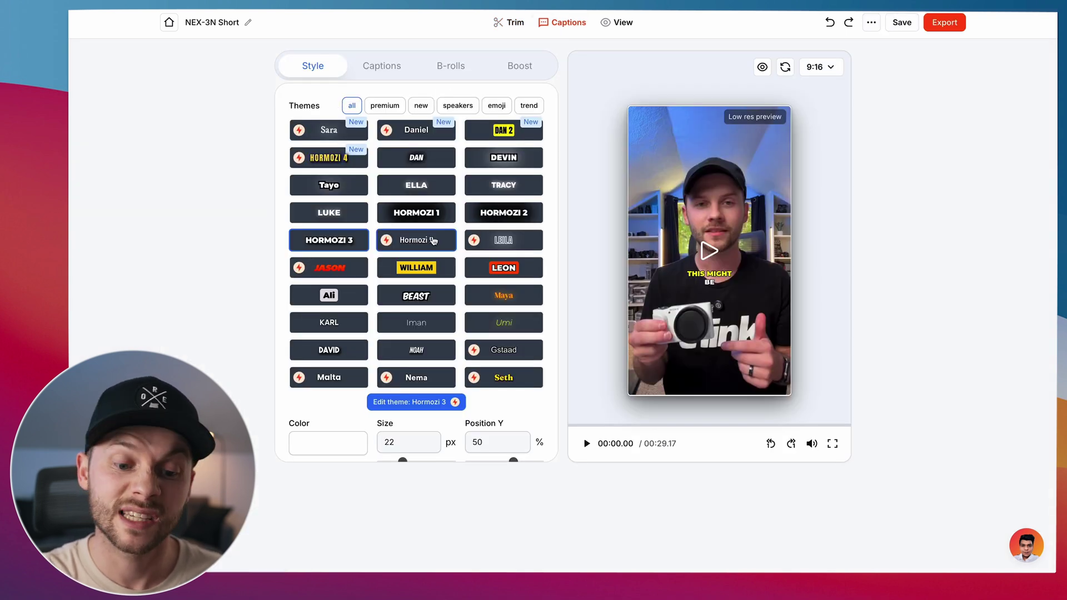
Filter to emoji caption themes, try Tayo in the preview, then apply Devin
{"action": "left_click", "coordinate": [503, 157]}
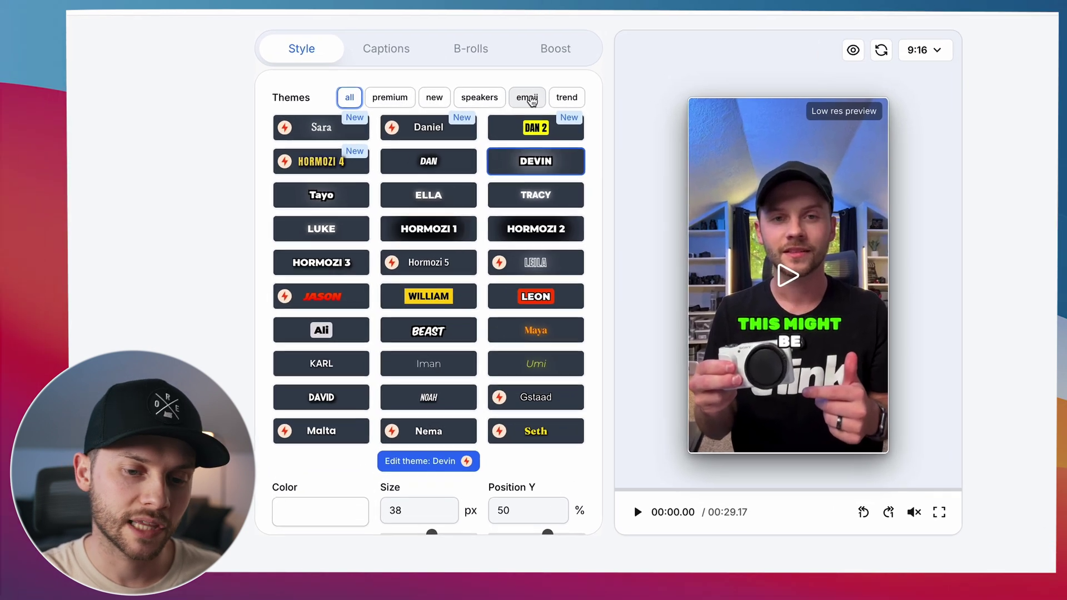
{"action": "left_click", "coordinate": [528, 98]}
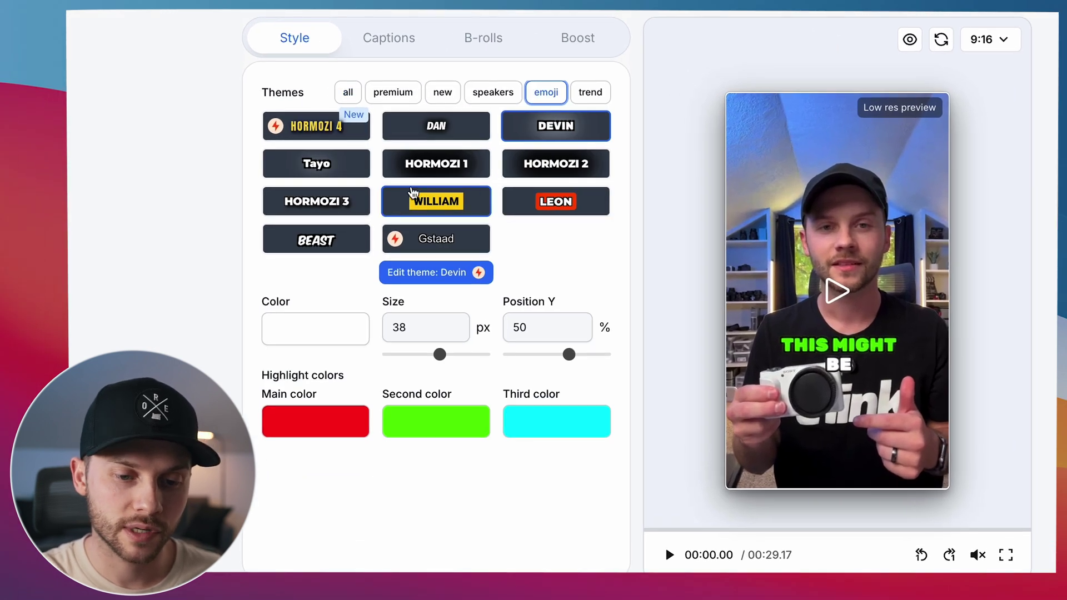
{"action": "left_click", "coordinate": [340, 164]}
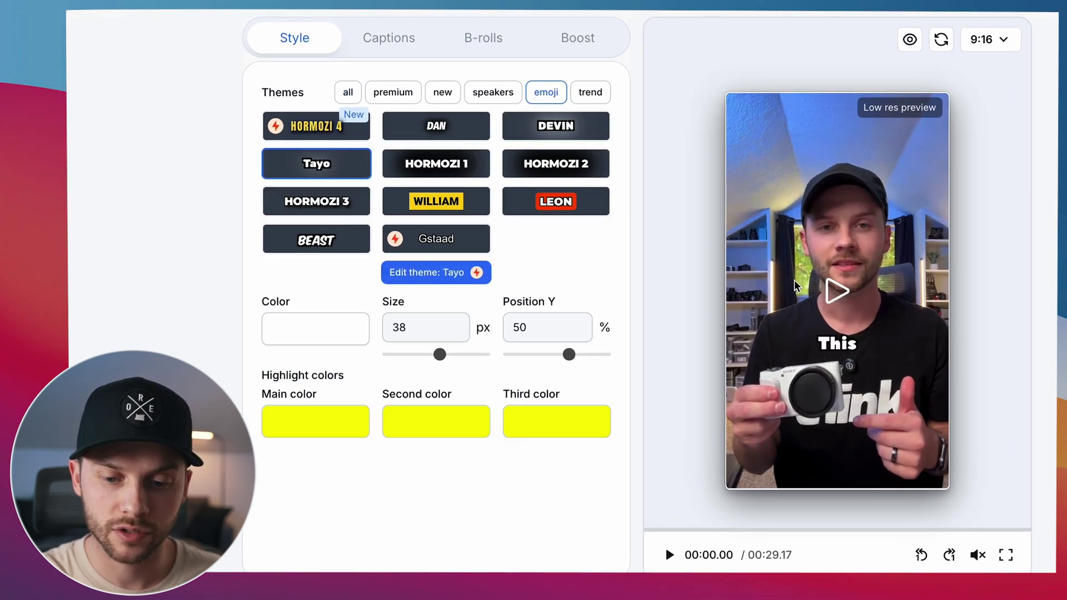
{"action": "left_click", "coordinate": [839, 293]}
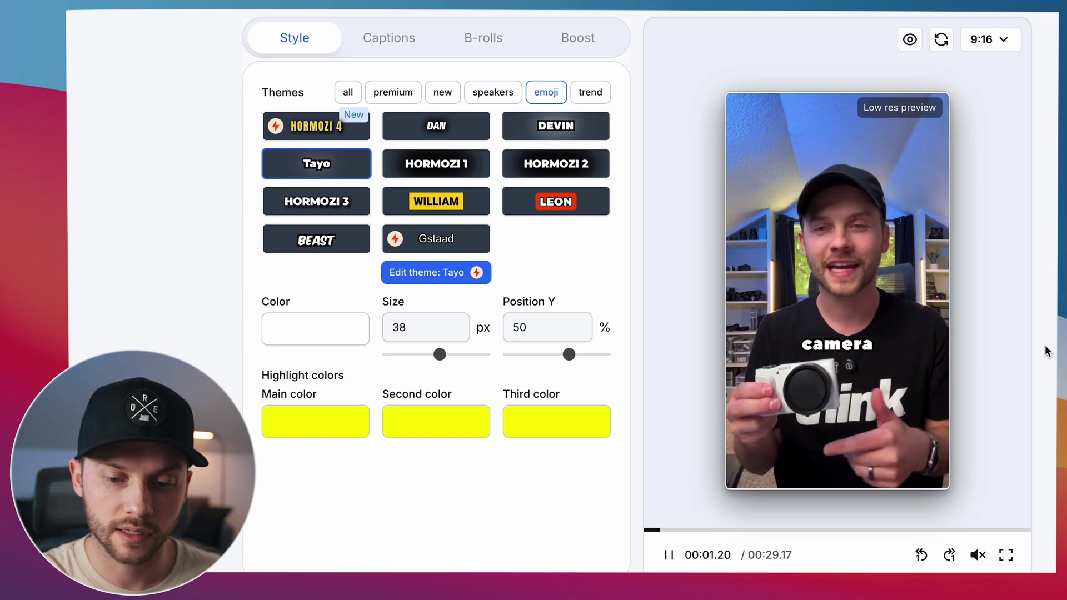
{"action": "left_click", "coordinate": [581, 134]}
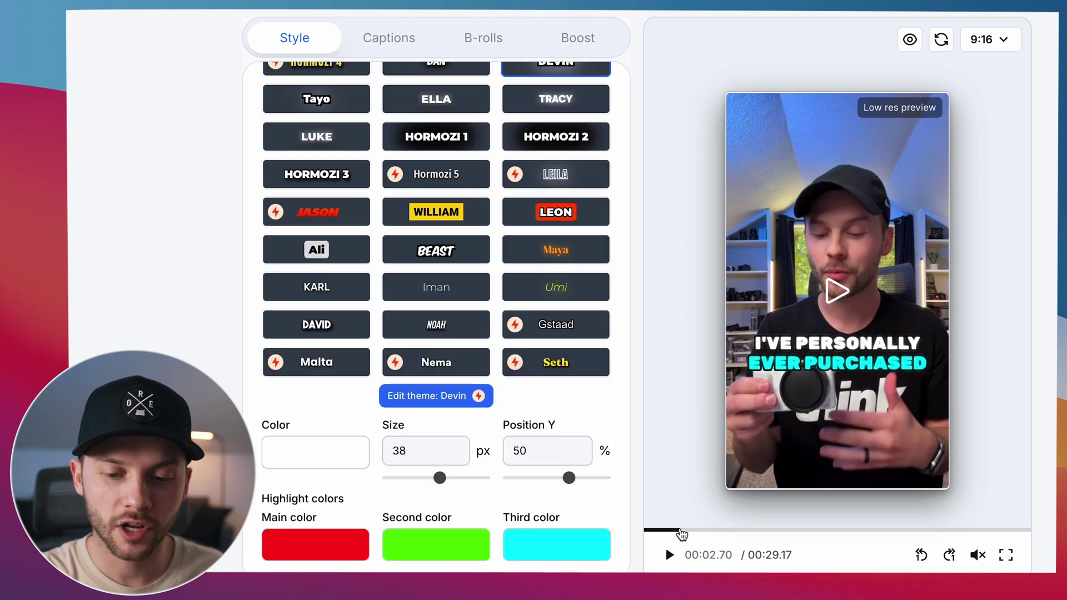
Scrub and play the preview to about 11 seconds to check the Devin captions
{"action": "left_click_drag", "start_coordinate": [679, 532], "coordinate": [757, 531]}
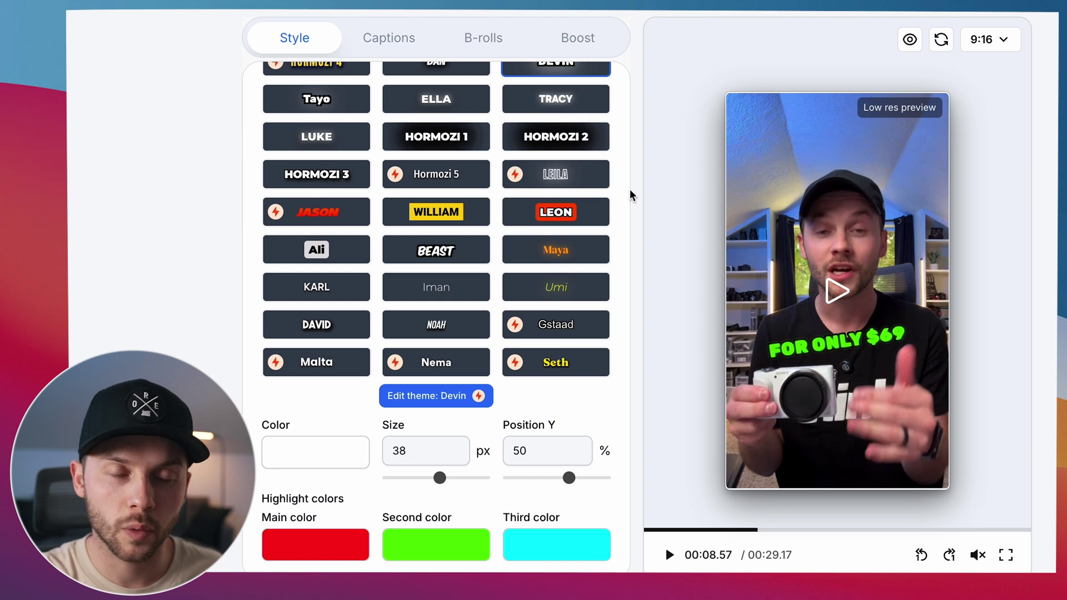
{"action": "left_click", "coordinate": [669, 555]}
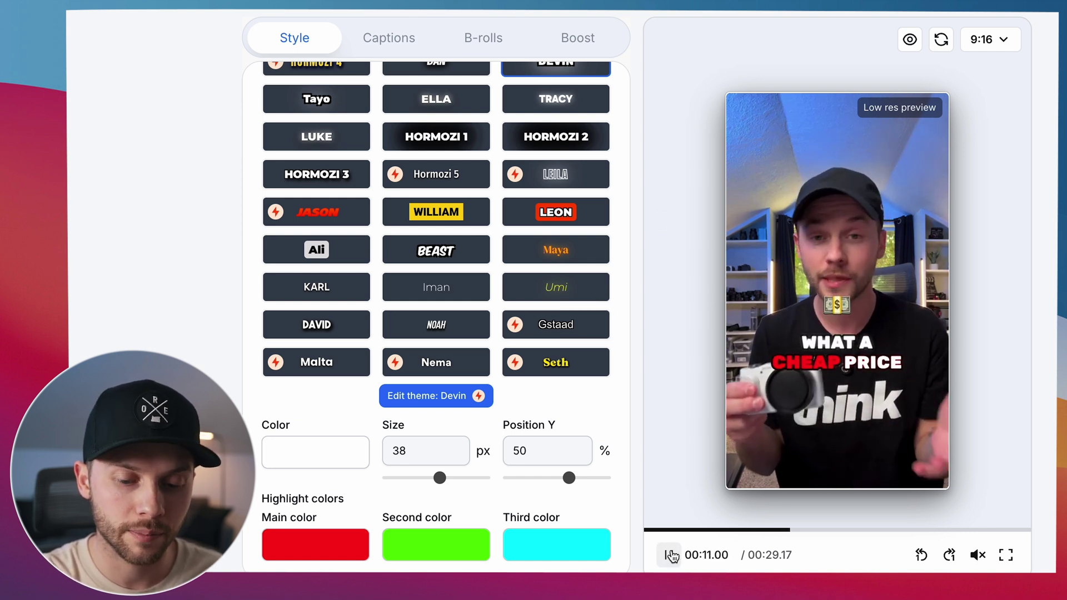
{"action": "left_click", "coordinate": [671, 554]}
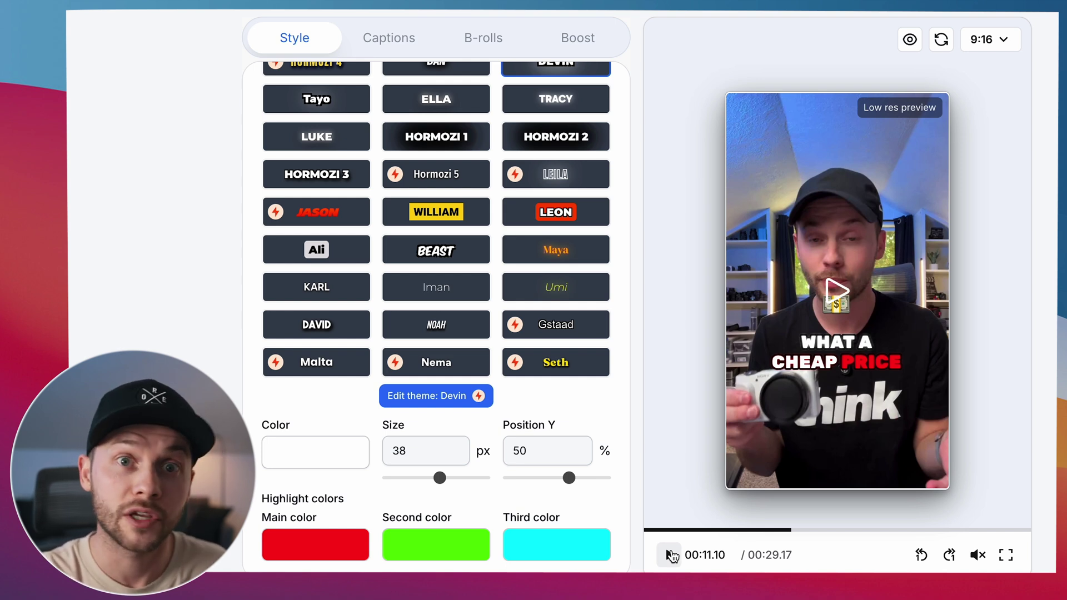
{"action": "left_click", "coordinate": [483, 38]}
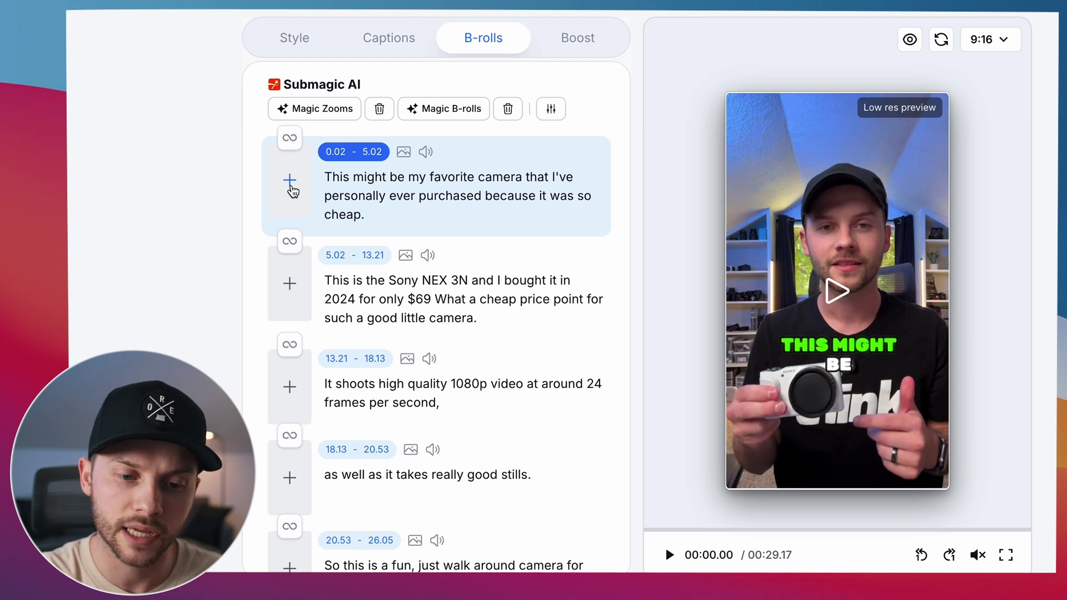
{"action": "left_click", "coordinate": [291, 183]}
Set the first line's overlay to video B-roll, search stock for 'camera', then view My B-rolls
{"action": "left_click", "coordinate": [439, 185]}
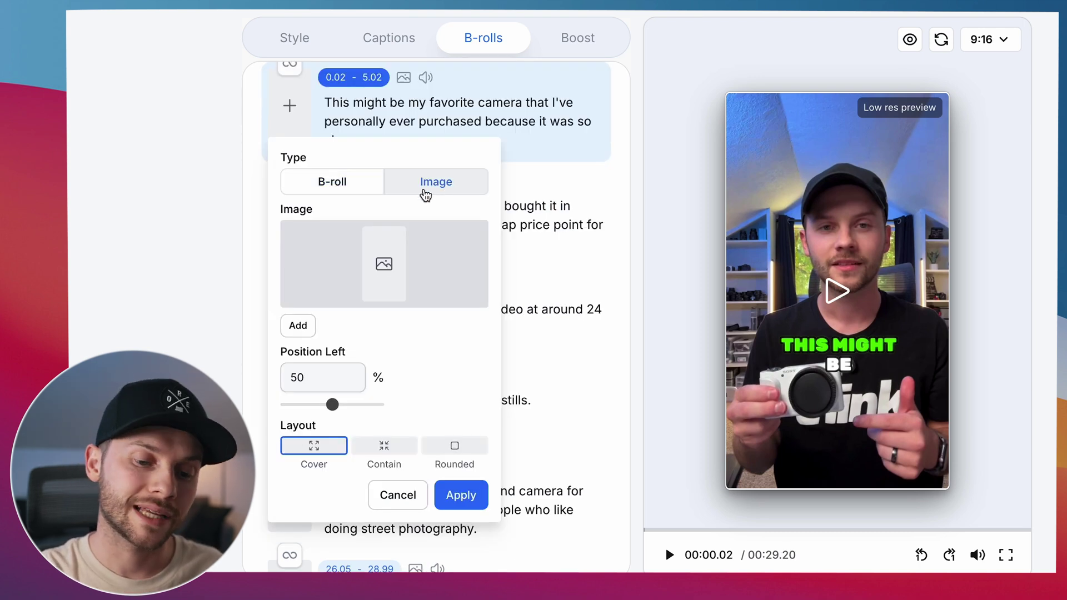
{"action": "left_click", "coordinate": [358, 186]}
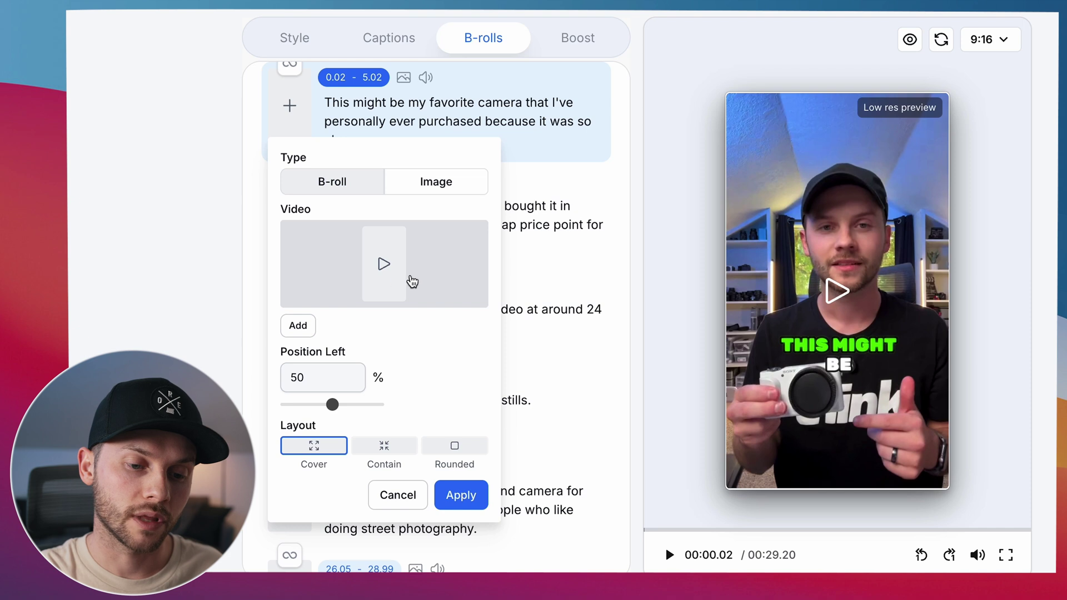
{"action": "left_click", "coordinate": [384, 267]}
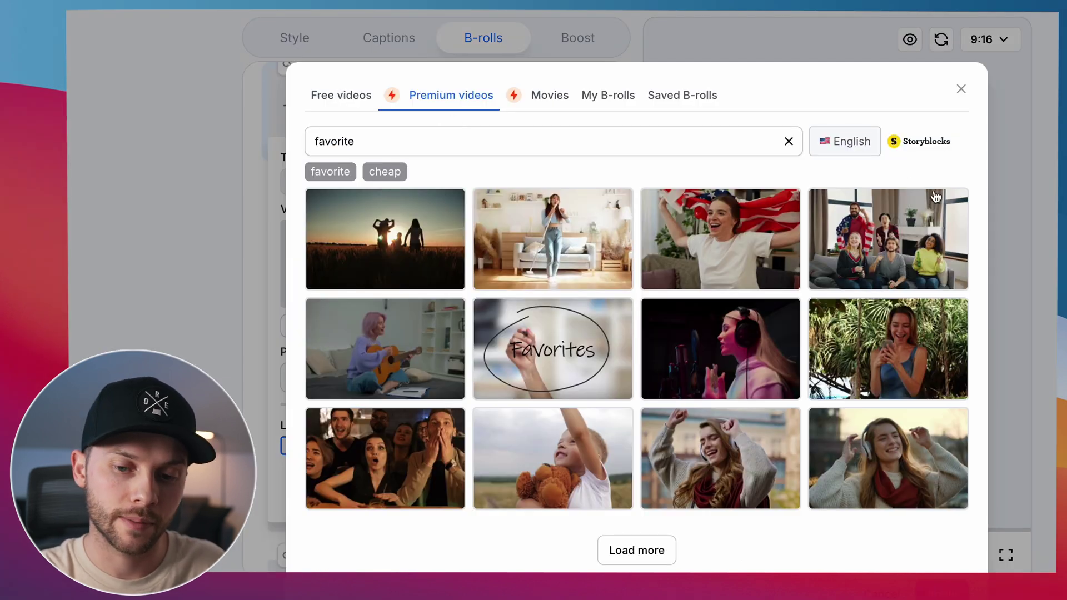
{"action": "triple_click", "coordinate": [487, 141]}
{"action": "type", "text": "camera"}
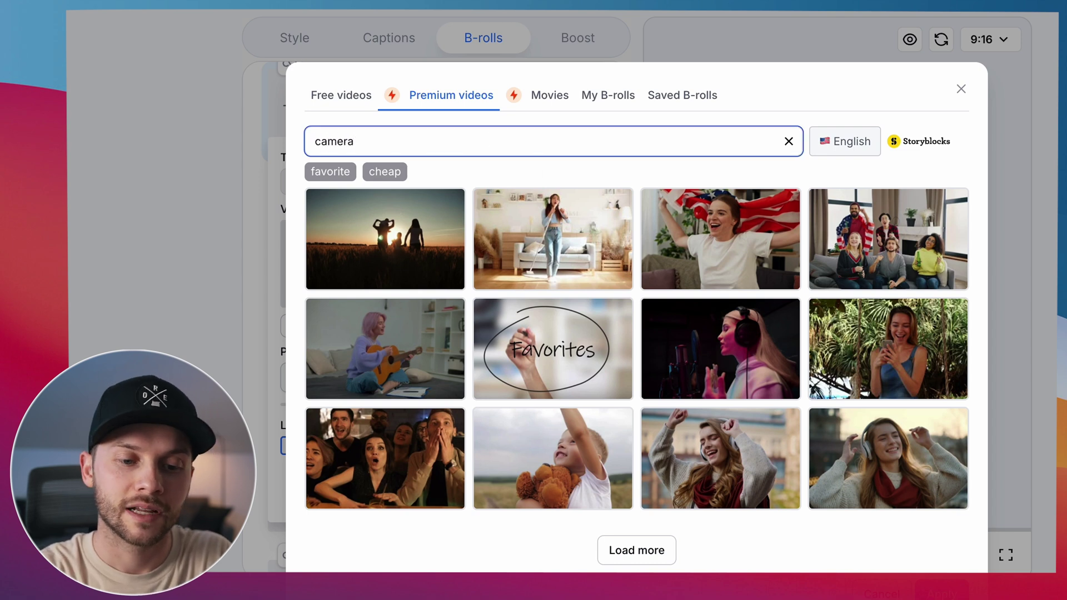
{"action": "key", "text": "Return"}
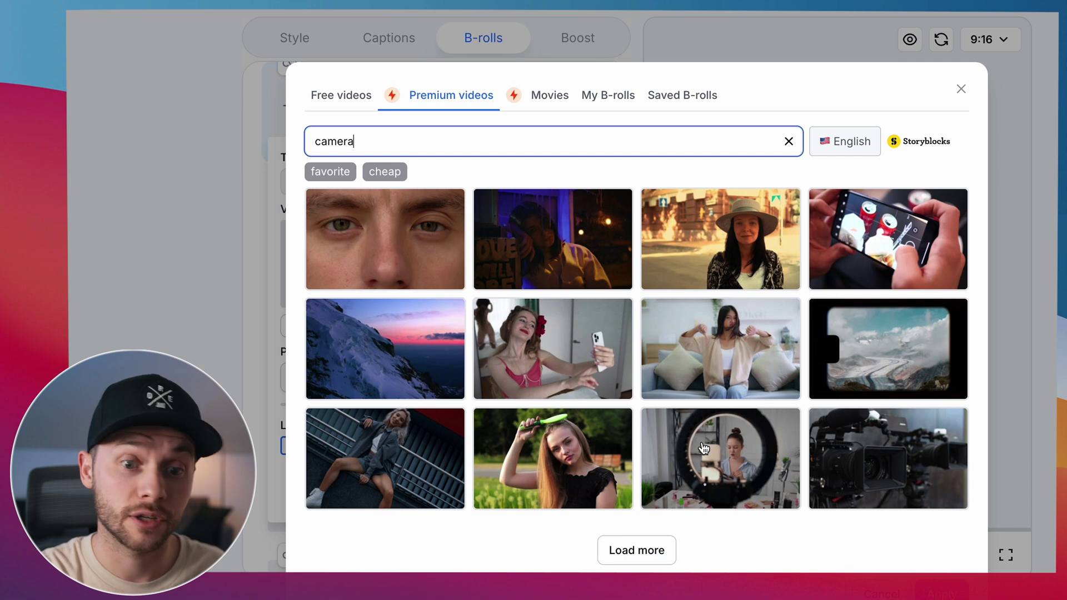
{"action": "left_click", "coordinate": [609, 106]}
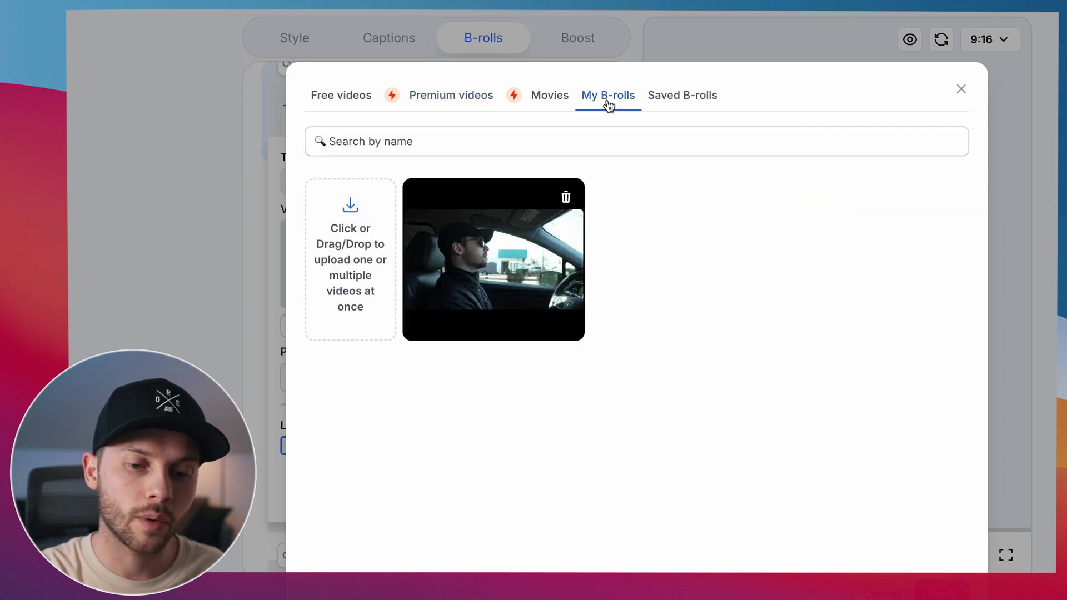
Preview the NEX-3N folder clips and upload clip 3.mov to My B-rolls
{"action": "left_click", "coordinate": [349, 248]}
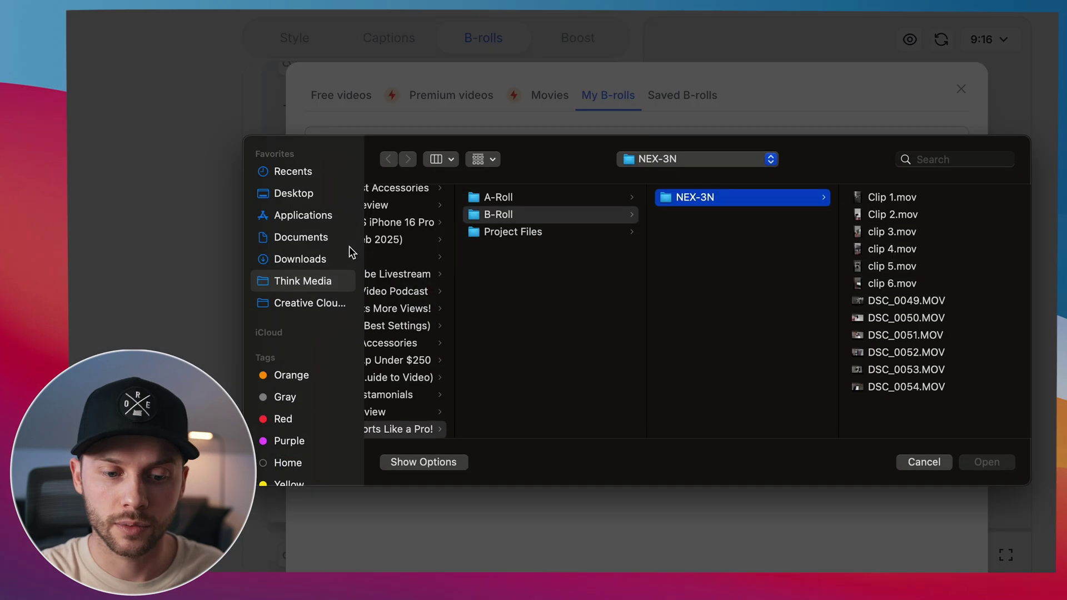
{"action": "left_click", "coordinate": [898, 196]}
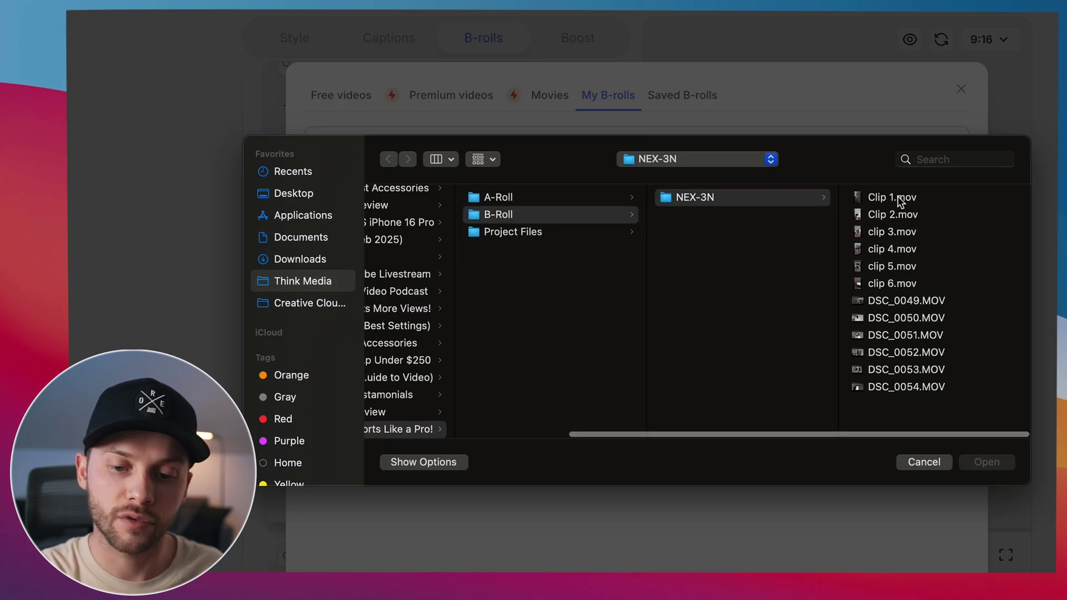
{"action": "key", "text": "space"}
{"action": "key", "text": "Down"}
{"action": "key", "text": "Down"}
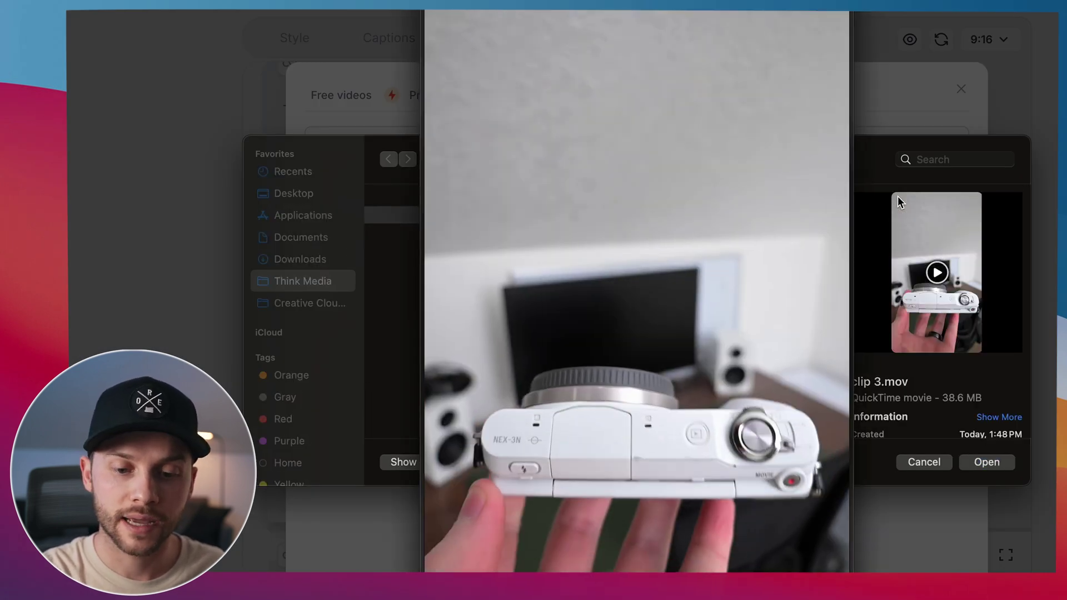
{"action": "key", "text": "Down"}
{"action": "key", "text": "Up"}
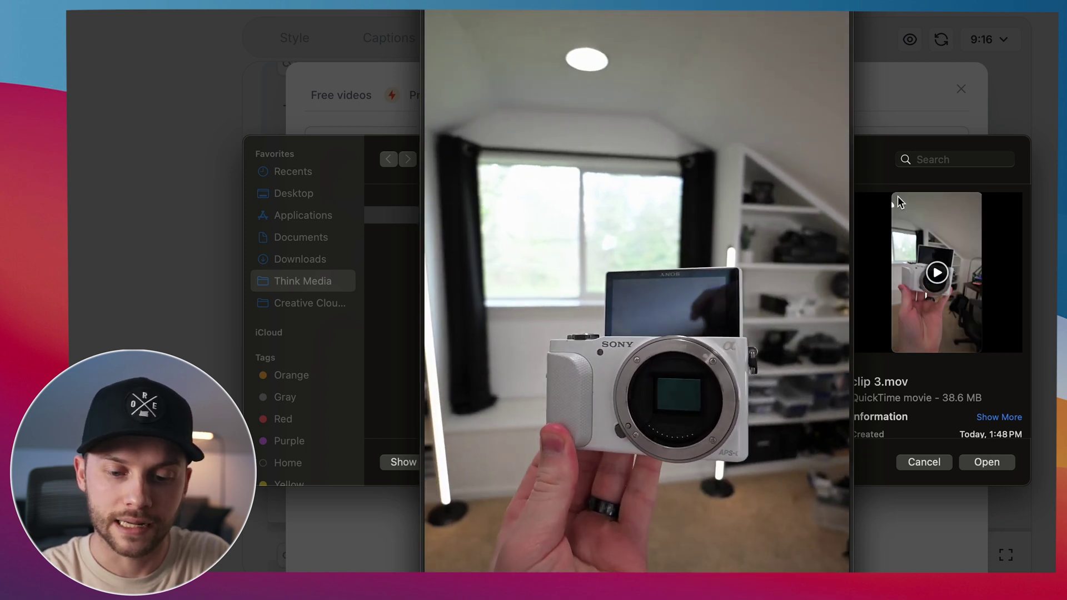
{"action": "key", "text": "space"}
{"action": "left_click", "coordinate": [988, 462]}
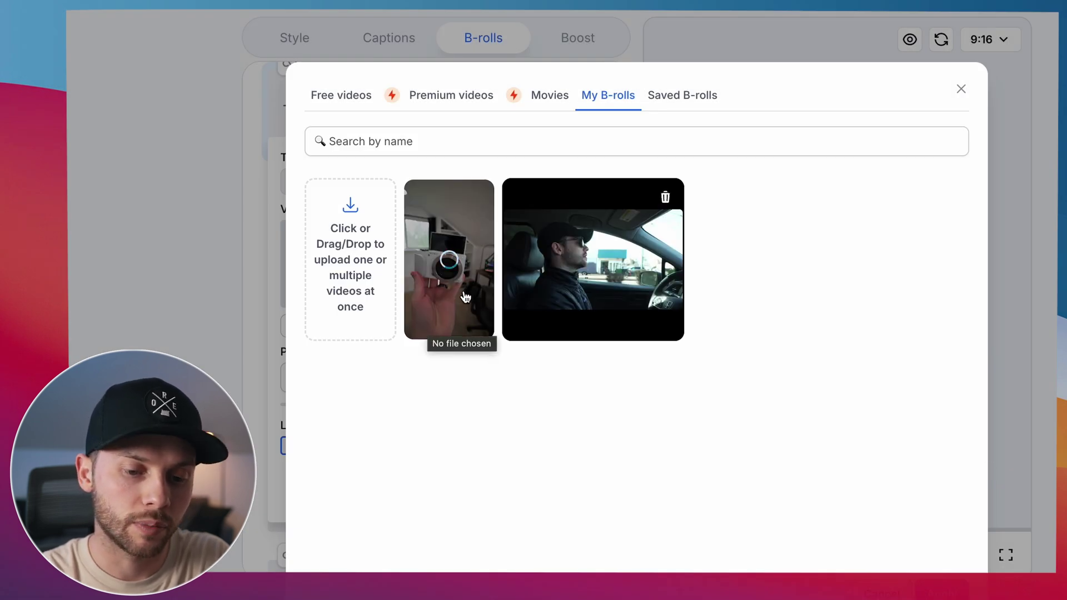
Apply the uploaded Sony camera clip as B-roll on the 0.02–5.02 line and preview it
{"action": "left_click", "coordinate": [466, 300]}
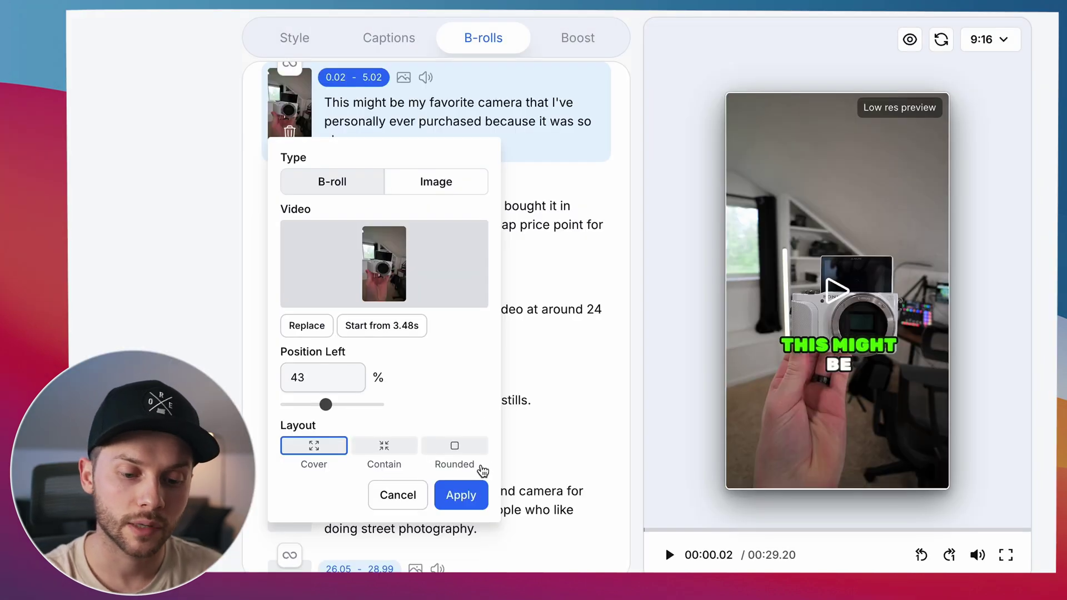
{"action": "left_click", "coordinate": [461, 495]}
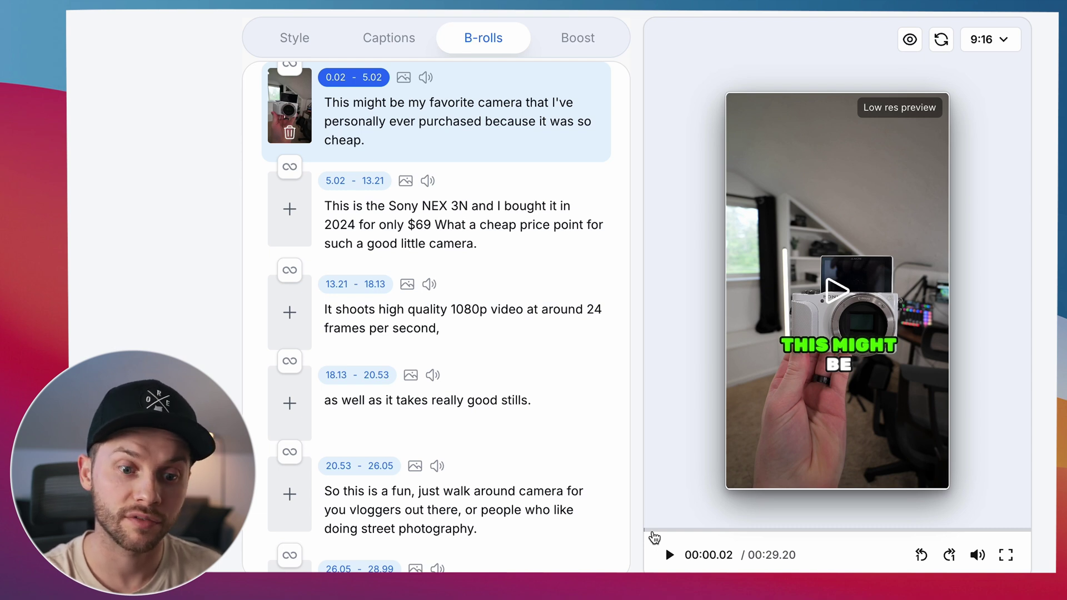
{"action": "scroll", "coordinate": [496, 234], "scroll_direction": "up", "scroll_amount": 2}
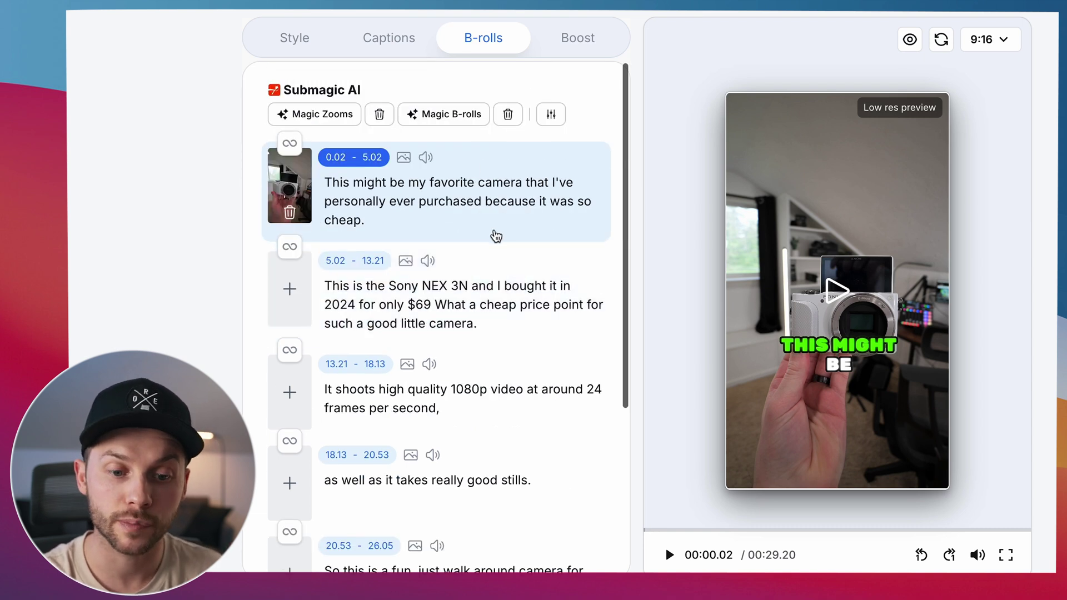
{"action": "left_click", "coordinate": [670, 555]}
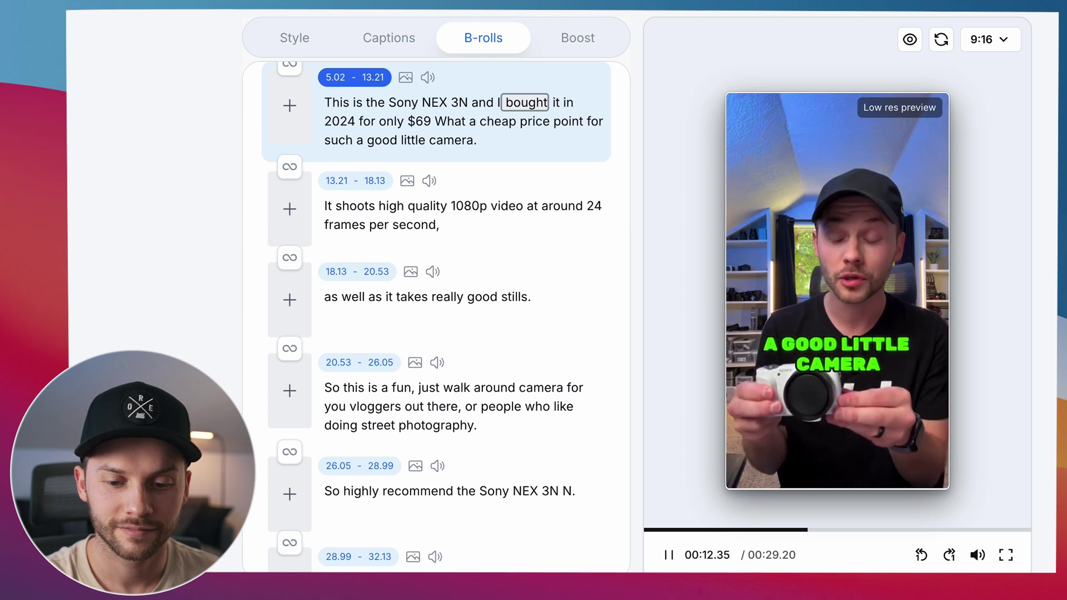
{"action": "left_click", "coordinate": [670, 557]}
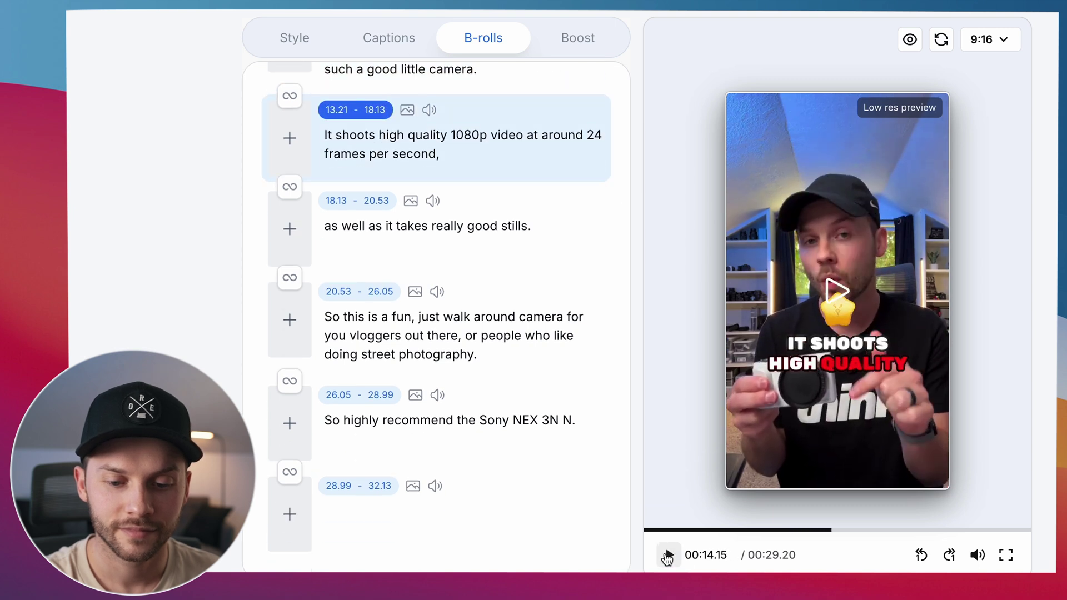
{"action": "scroll", "coordinate": [559, 301], "scroll_direction": "up", "scroll_amount": 3}
{"action": "left_click", "coordinate": [558, 302]}
Add a video B-roll to the 13.21 line and browse My B-rolls
{"action": "left_click", "coordinate": [290, 317]}
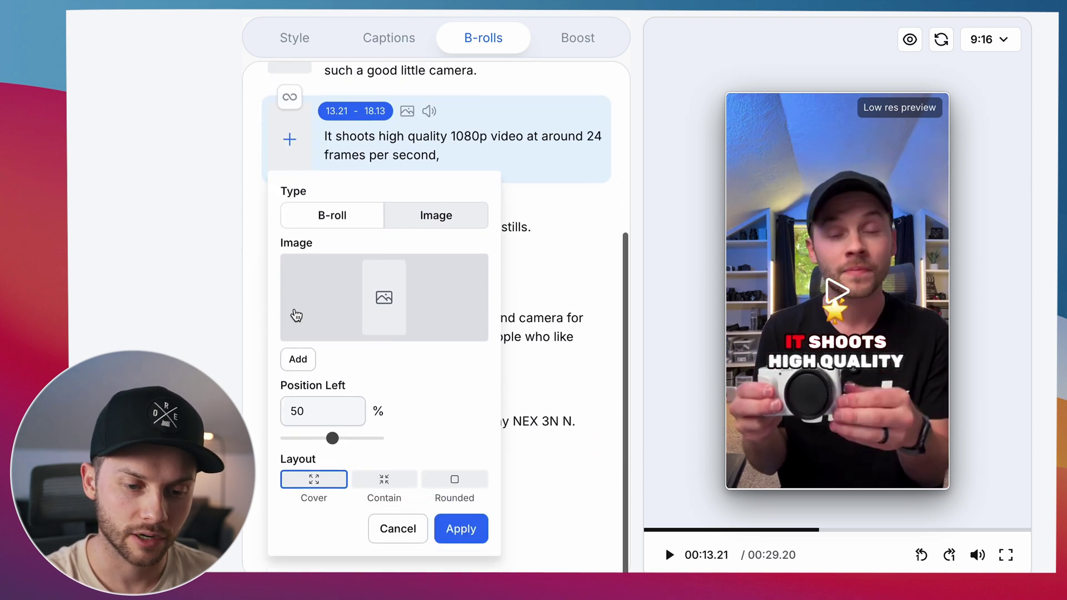
{"action": "left_click", "coordinate": [337, 215]}
{"action": "left_click", "coordinate": [384, 296]}
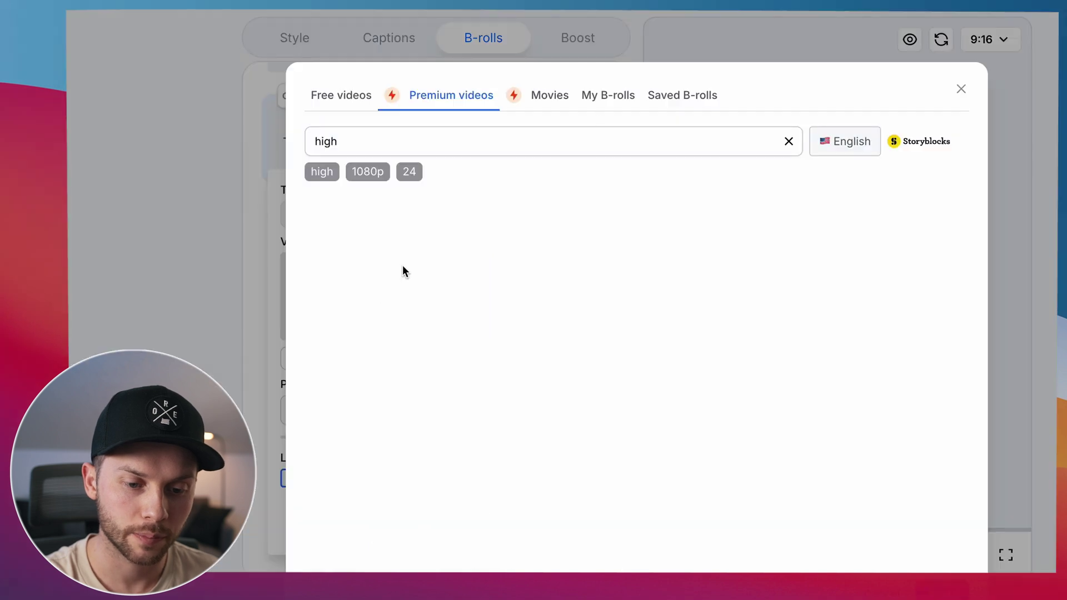
{"action": "left_click", "coordinate": [675, 96]}
{"action": "left_click", "coordinate": [611, 99]}
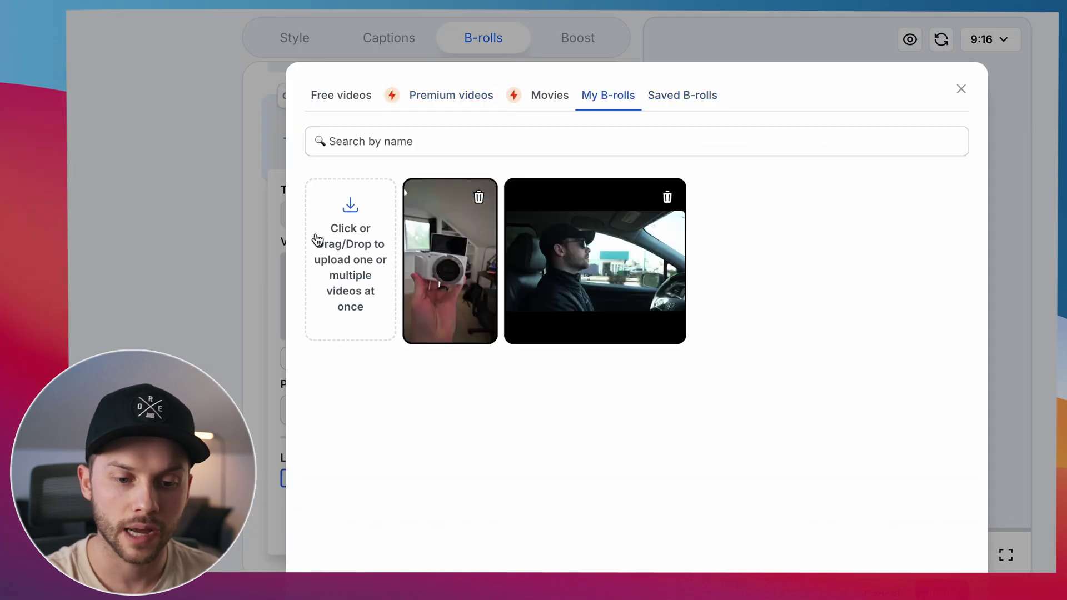
Upload clip 4.mov from the computer to the B-roll library
{"action": "left_click", "coordinate": [342, 243]}
{"action": "left_click", "coordinate": [896, 260]}
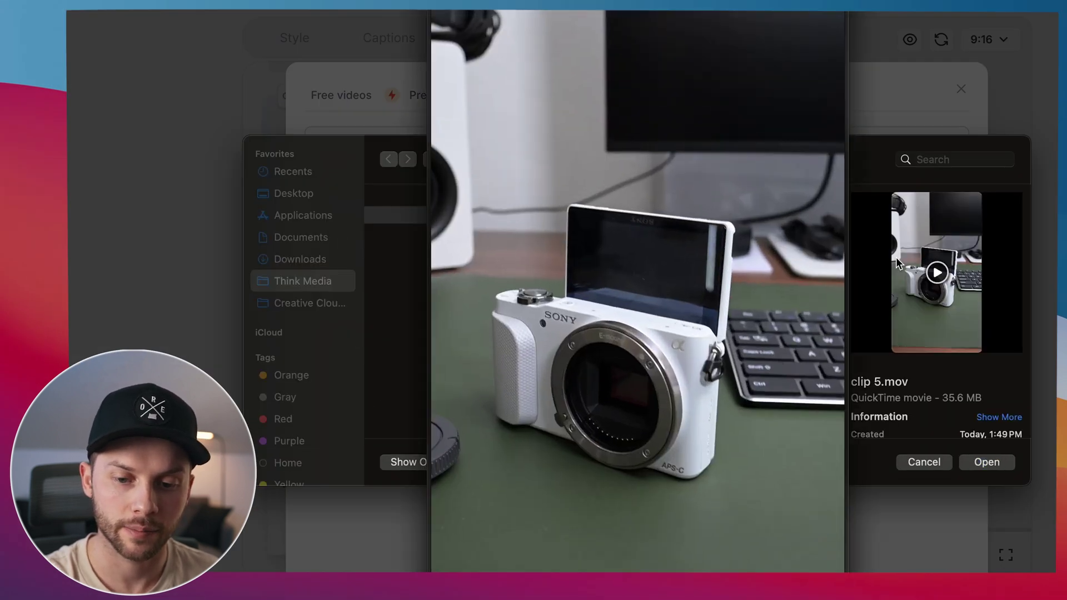
{"action": "key", "text": "Up"}
{"action": "key", "text": "Up"}
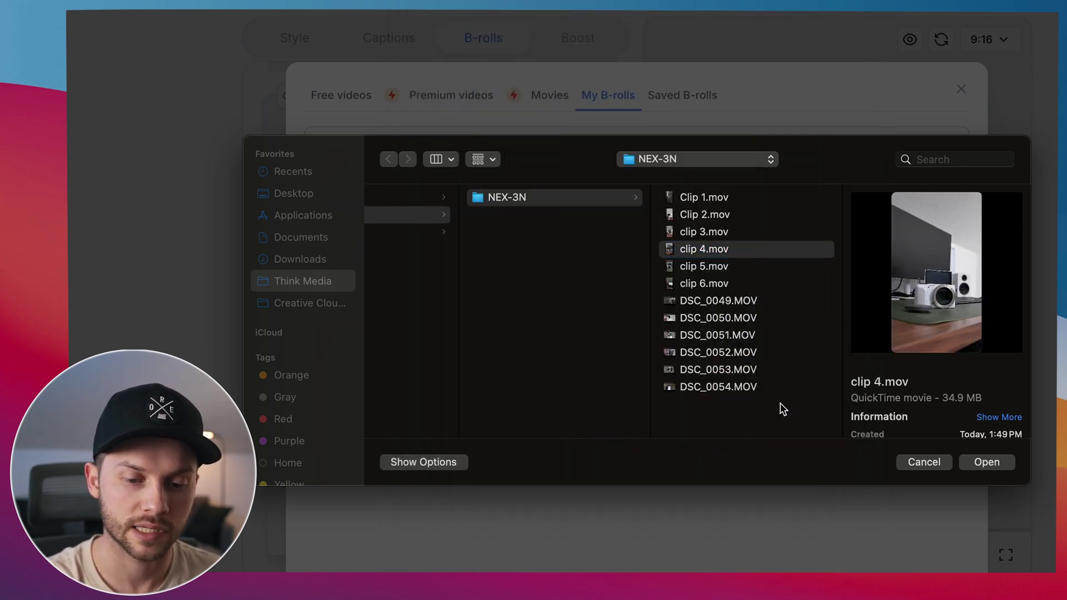
{"action": "left_click", "coordinate": [783, 410]}
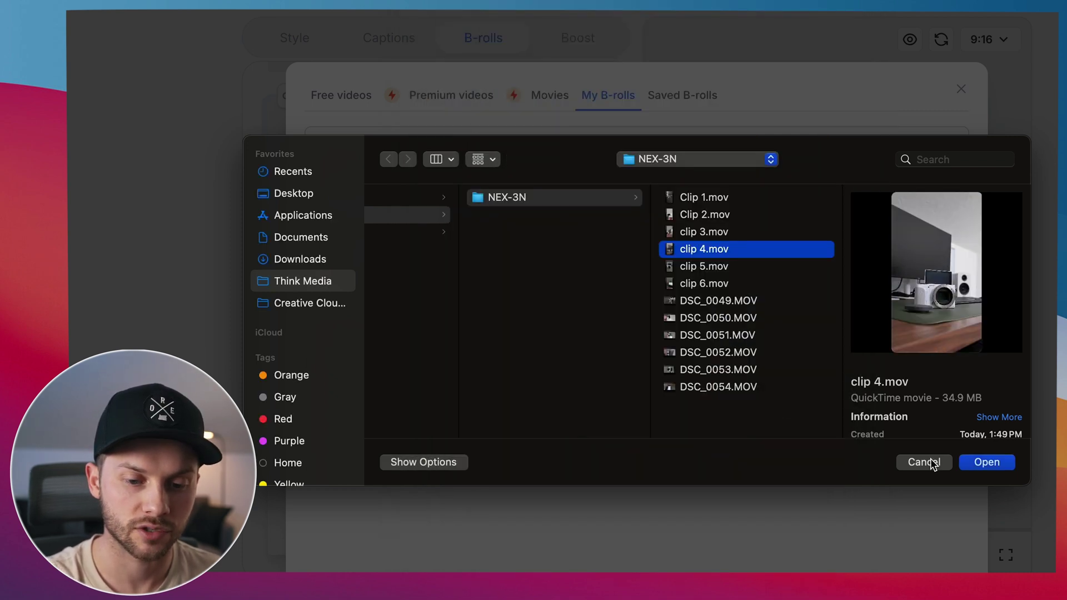
{"action": "left_click", "coordinate": [986, 463]}
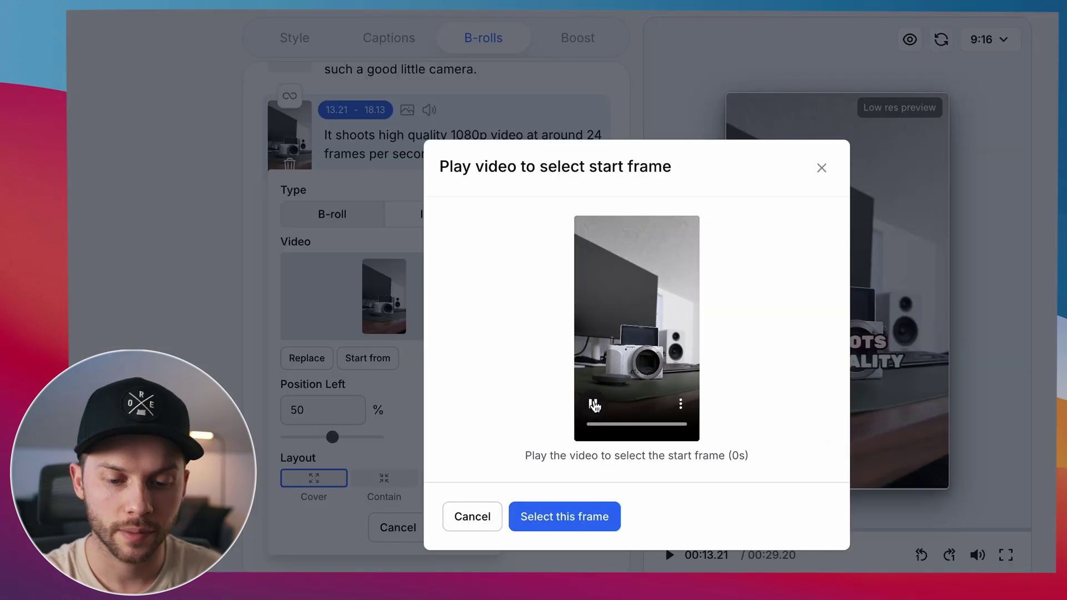
Apply clip 4.mov to this line in Cover layout, starting from 2.05s
{"action": "left_click", "coordinate": [594, 404]}
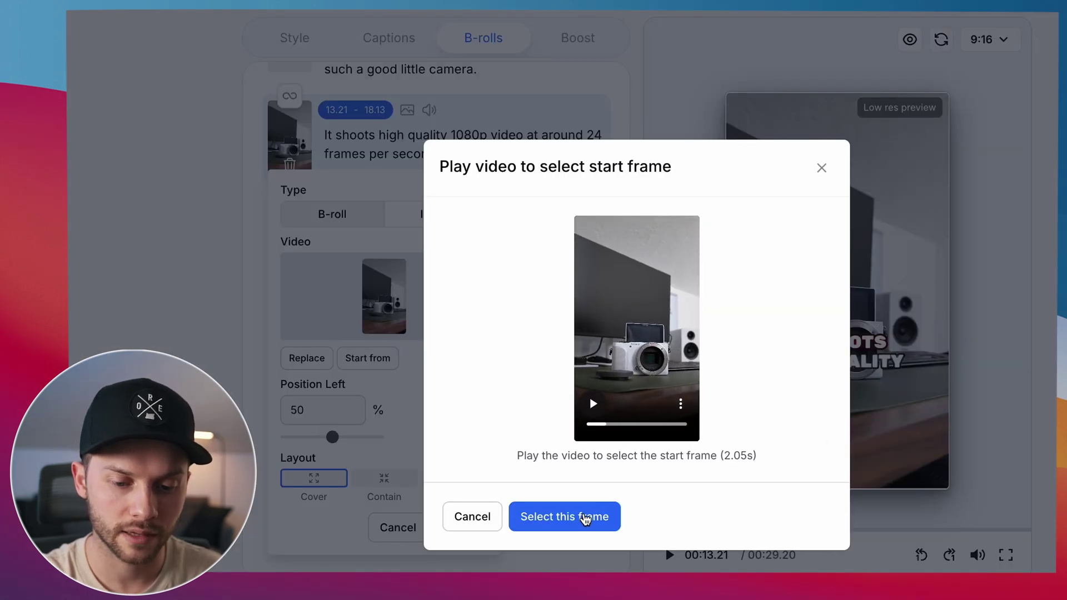
{"action": "left_click", "coordinate": [585, 519]}
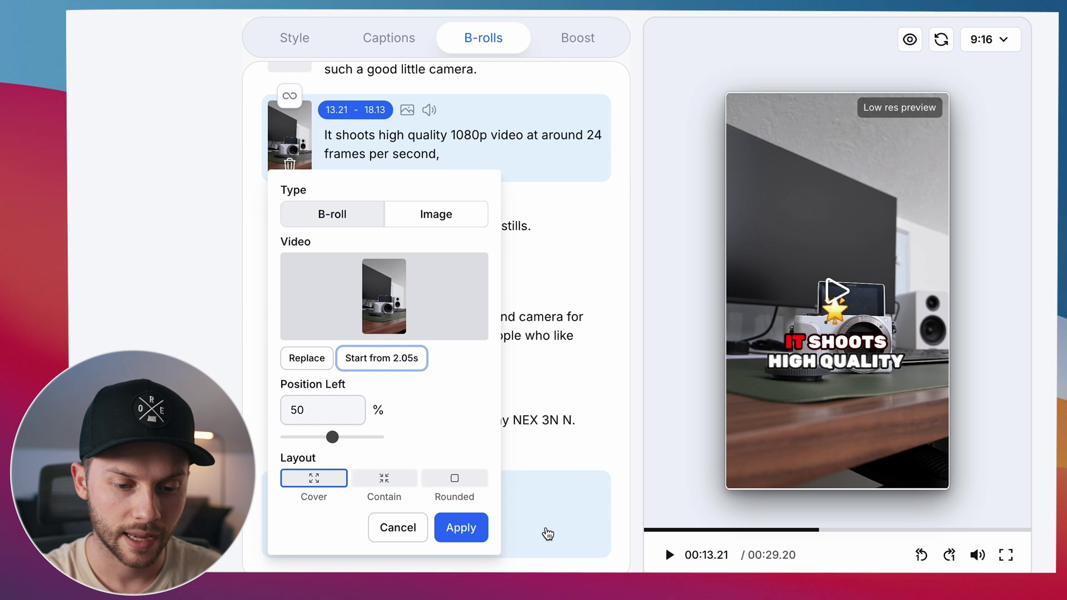
{"action": "left_click", "coordinate": [473, 532]}
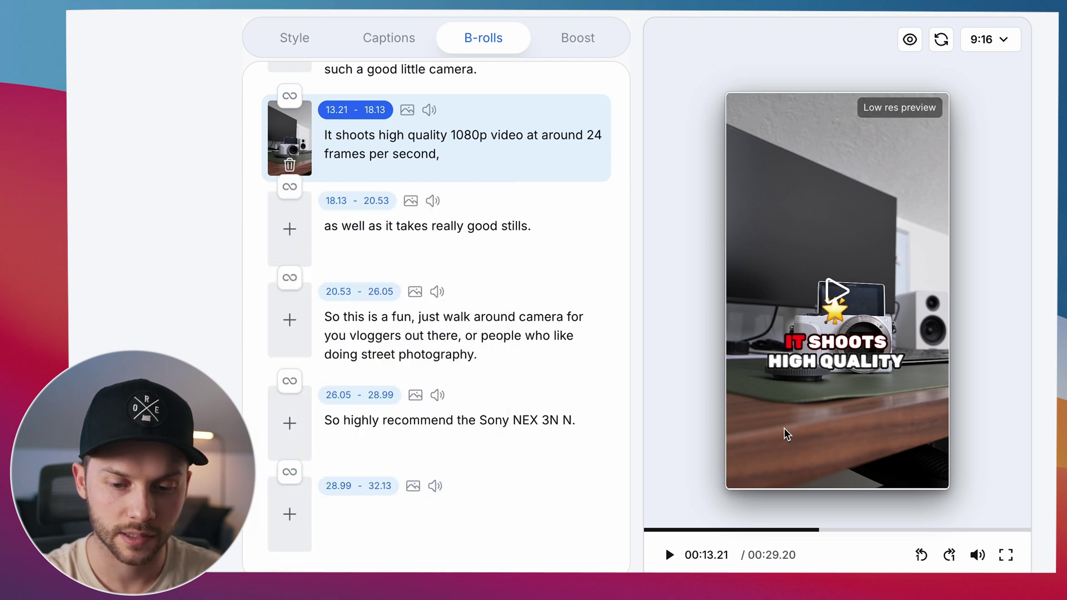
{"action": "left_click", "coordinate": [669, 555]}
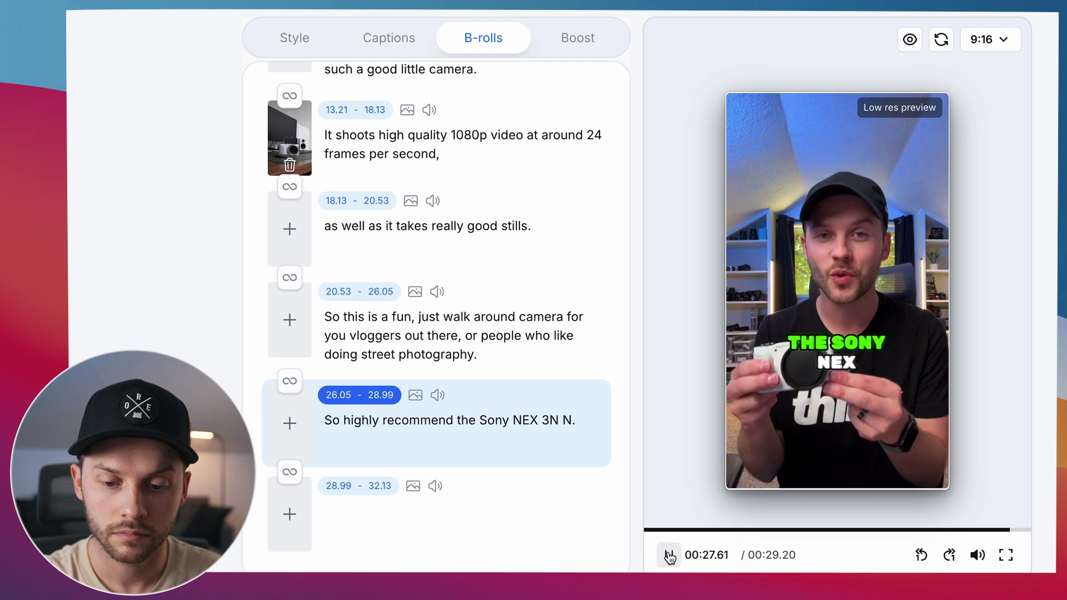
{"action": "left_click", "coordinate": [669, 555]}
{"action": "scroll", "coordinate": [539, 455], "scroll_direction": "up", "scroll_amount": 5}
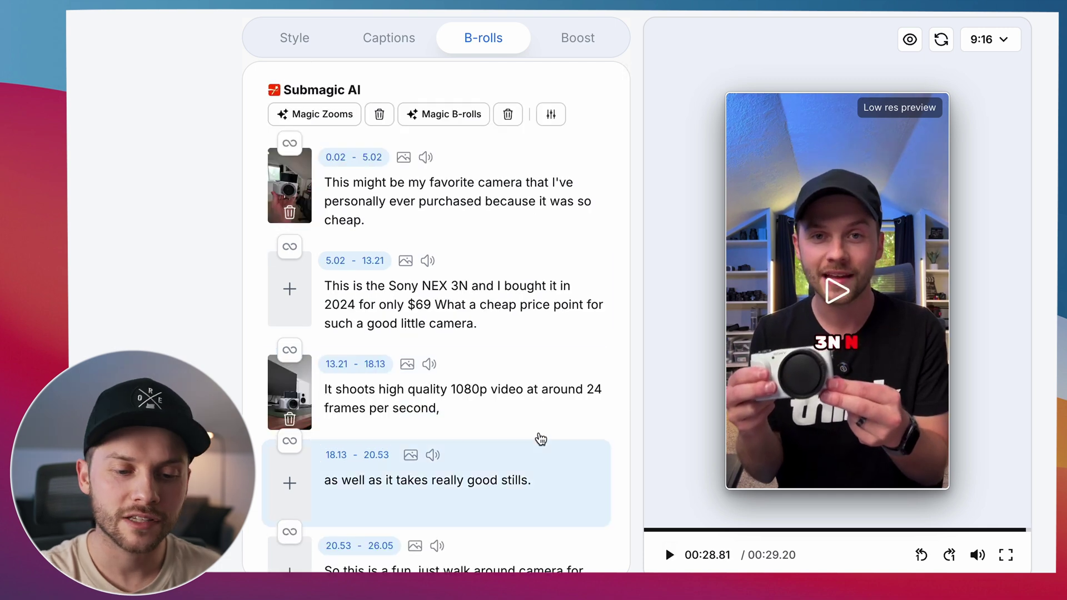
{"action": "scroll", "coordinate": [466, 315], "scroll_direction": "down", "scroll_amount": 2}
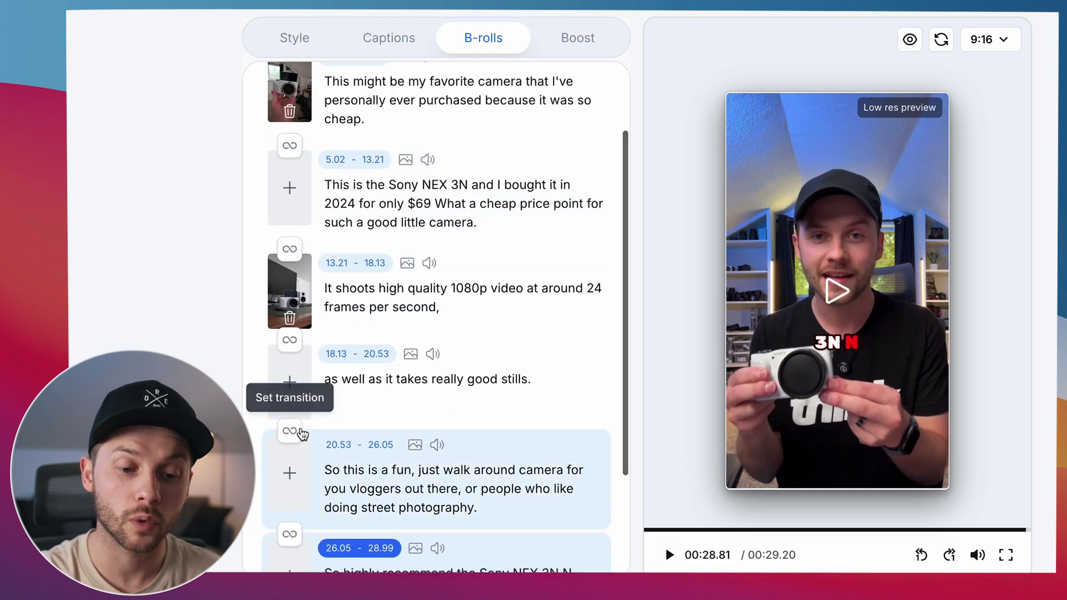
{"action": "scroll", "coordinate": [384, 270], "scroll_direction": "up", "scroll_amount": 1}
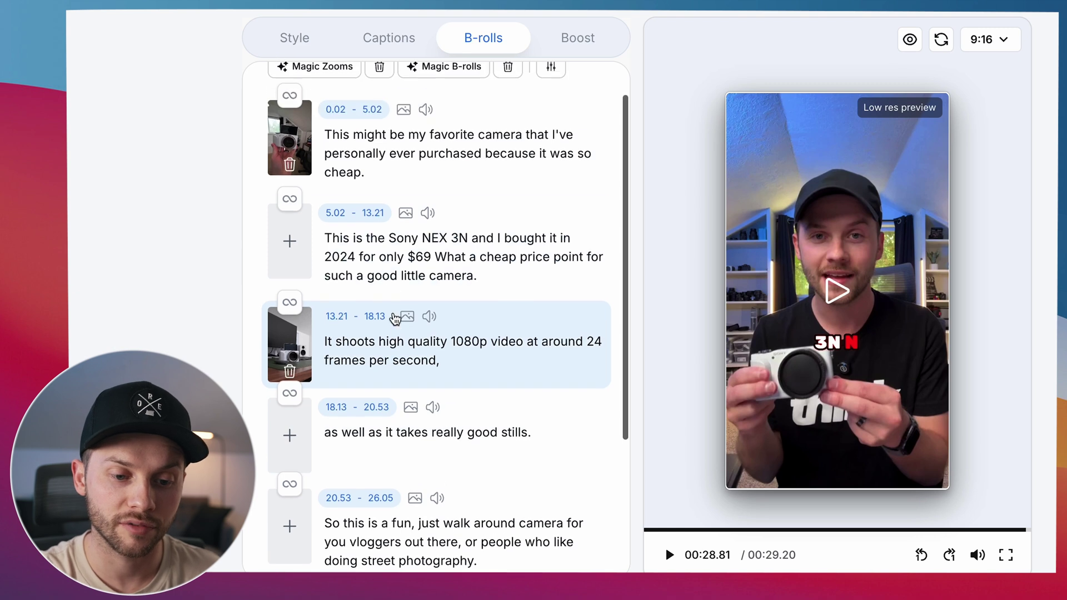
{"action": "left_click", "coordinate": [374, 319]}
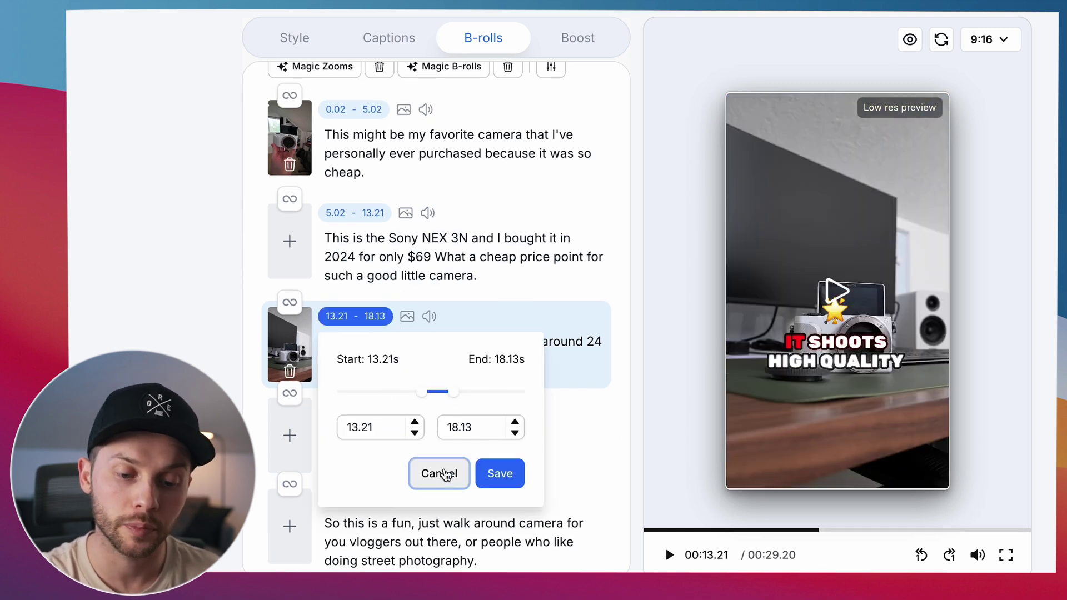
{"action": "left_click", "coordinate": [439, 473]}
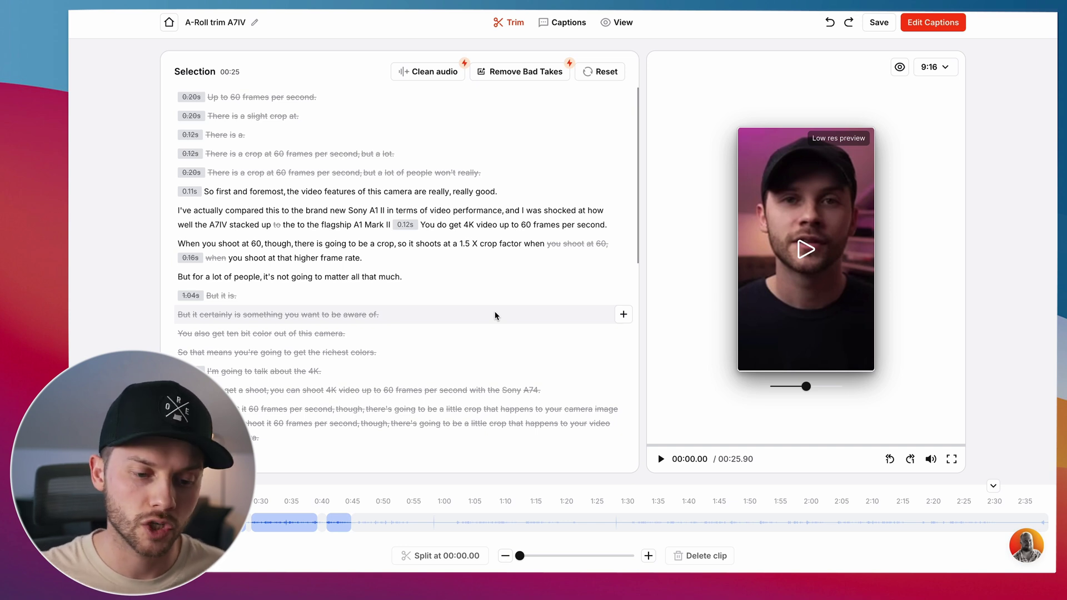
Retrim the first timeline clip's start, extending it back to 0:11 then trimming later
{"action": "scroll", "coordinate": [531, 292], "scroll_direction": "down", "scroll_amount": 3}
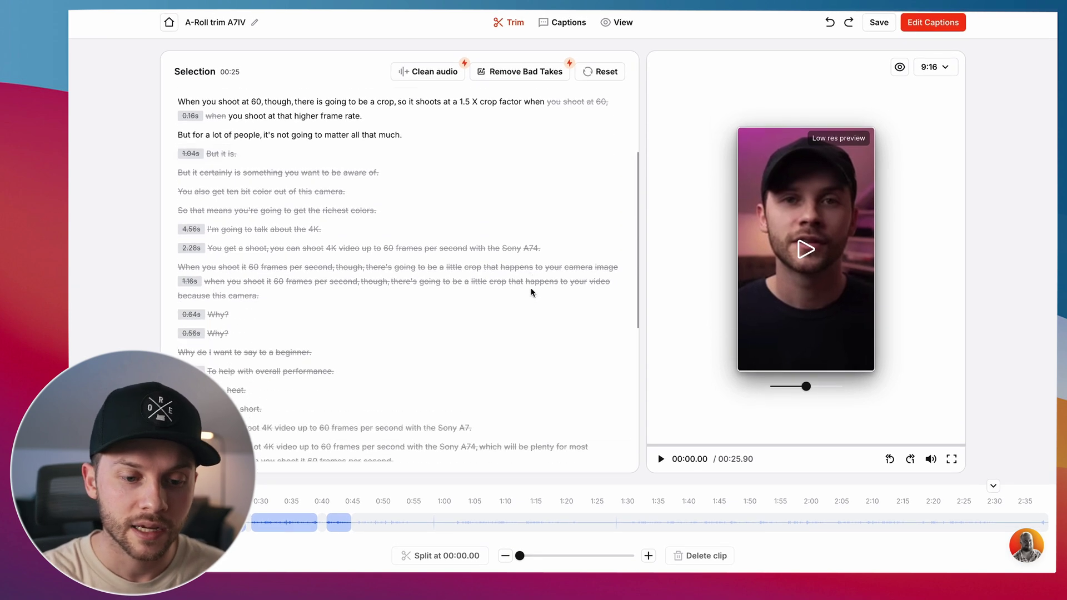
{"action": "scroll", "coordinate": [531, 292], "scroll_direction": "down", "scroll_amount": 5}
{"action": "scroll", "coordinate": [531, 292], "scroll_direction": "up", "scroll_amount": 5}
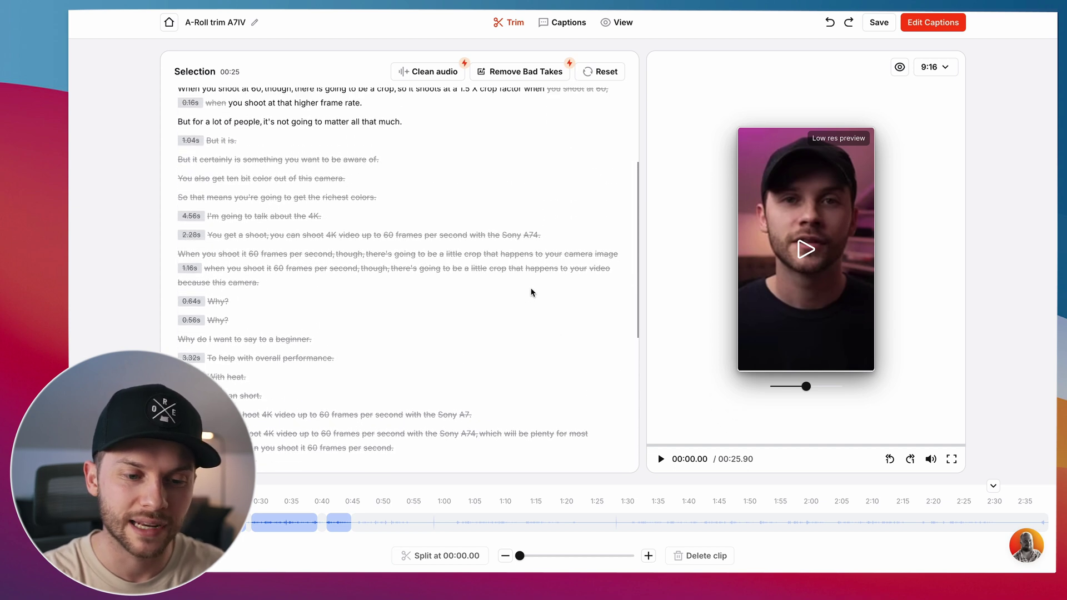
{"action": "scroll", "coordinate": [531, 292], "scroll_direction": "up", "scroll_amount": 3}
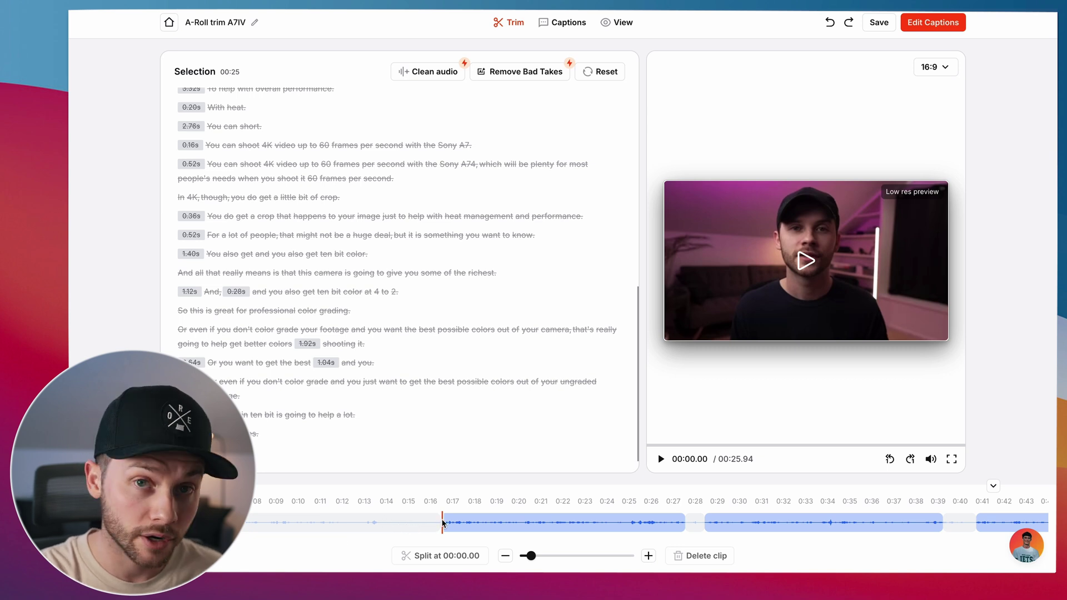
{"action": "left_click", "coordinate": [443, 522]}
{"action": "left_click_drag", "start_coordinate": [443, 523], "coordinate": [335, 524]}
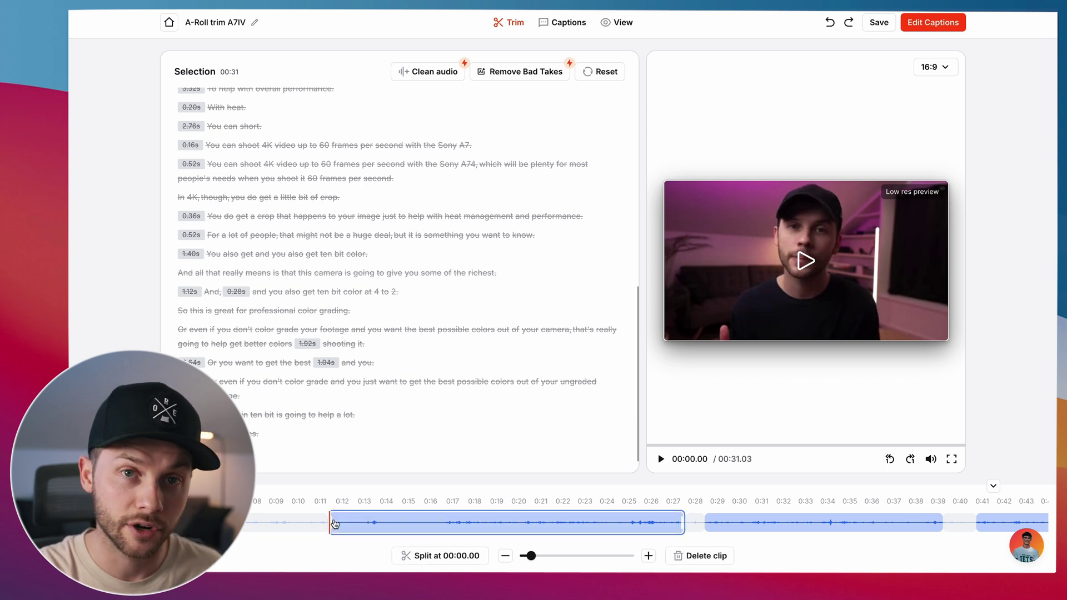
{"action": "left_click", "coordinate": [339, 520]}
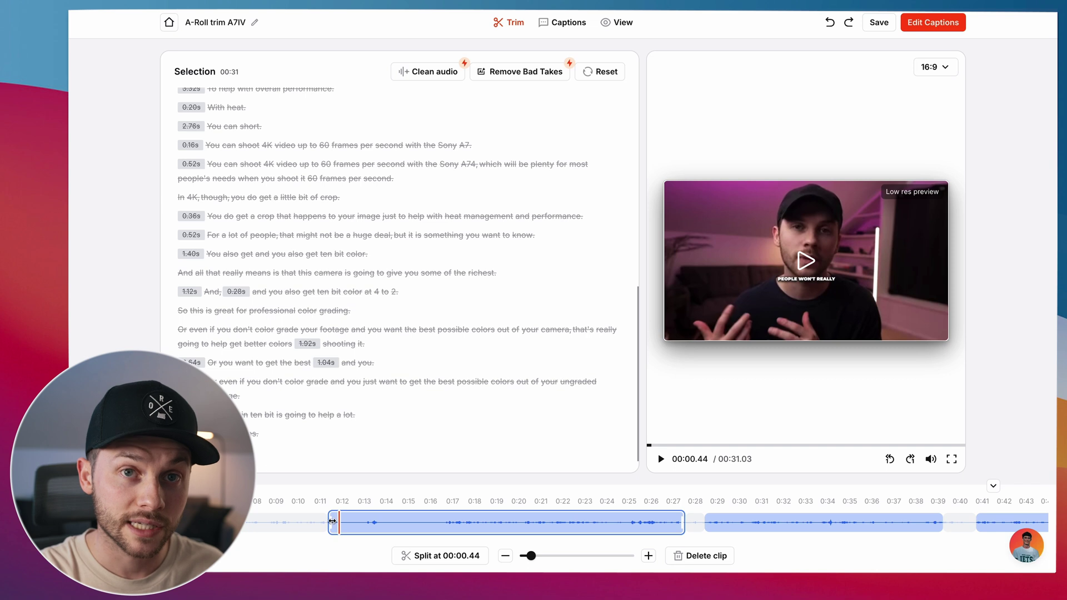
{"action": "left_click_drag", "start_coordinate": [364, 522], "coordinate": [469, 524]}
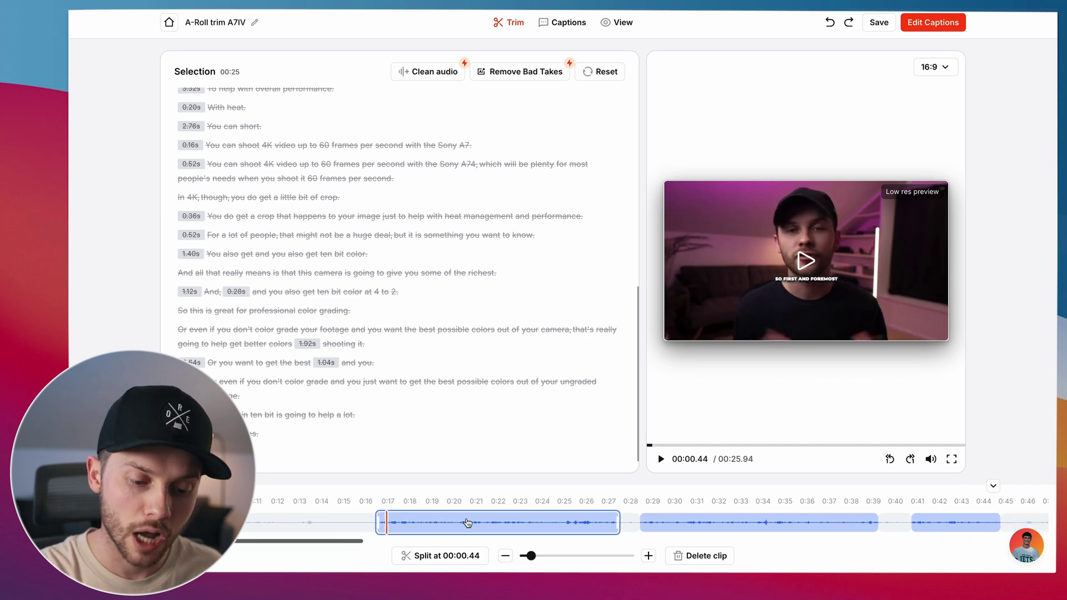
{"action": "scroll", "coordinate": [593, 522], "scroll_direction": "right", "scroll_amount": 3}
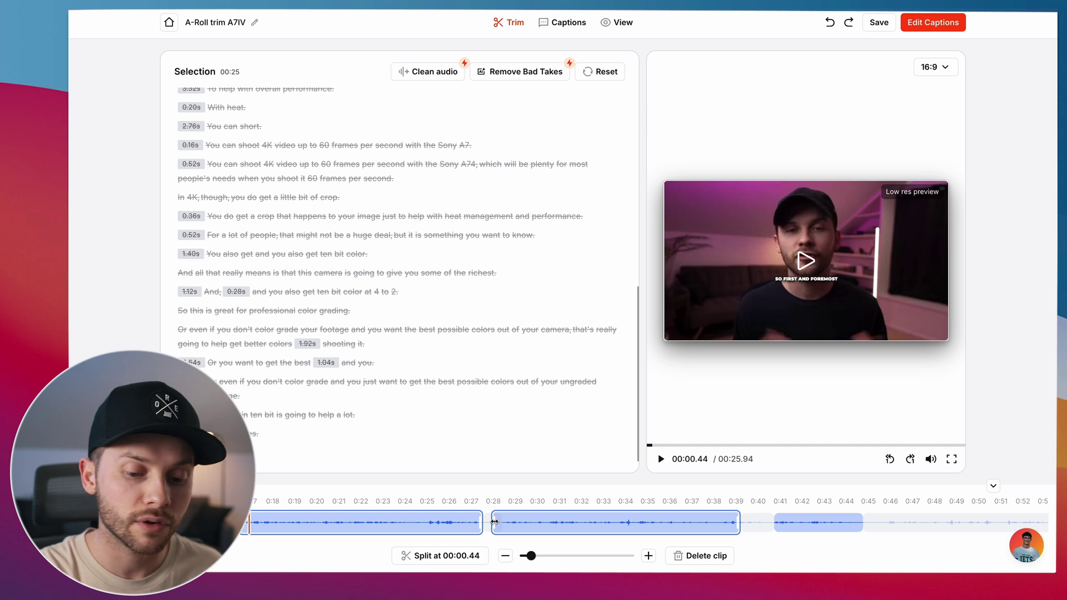
{"action": "scroll", "coordinate": [505, 523], "scroll_direction": "left", "scroll_amount": 5}
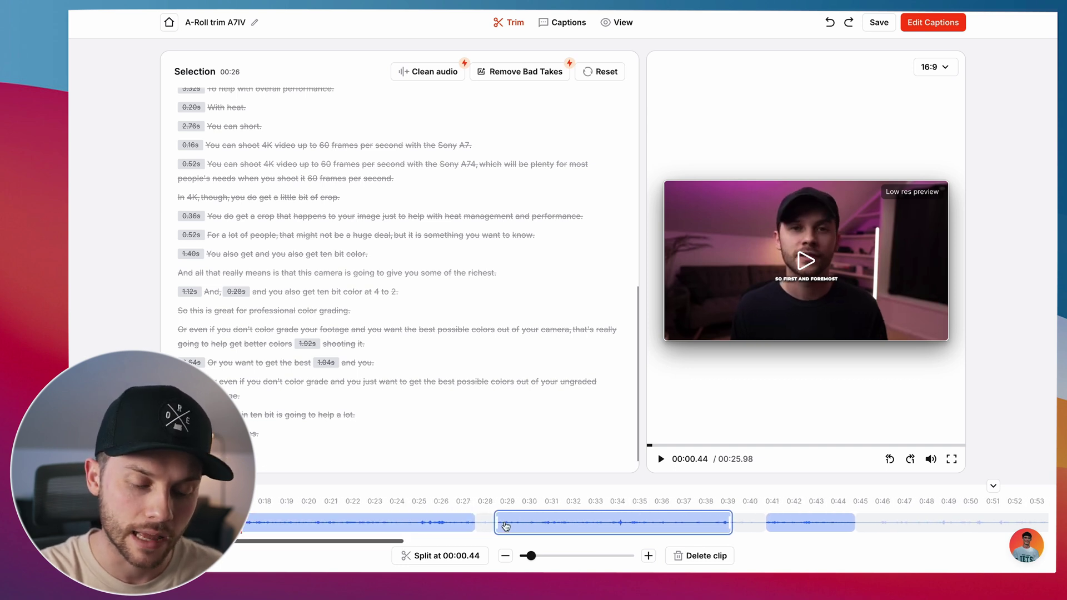
{"action": "scroll", "coordinate": [505, 525], "scroll_direction": "right", "scroll_amount": 2}
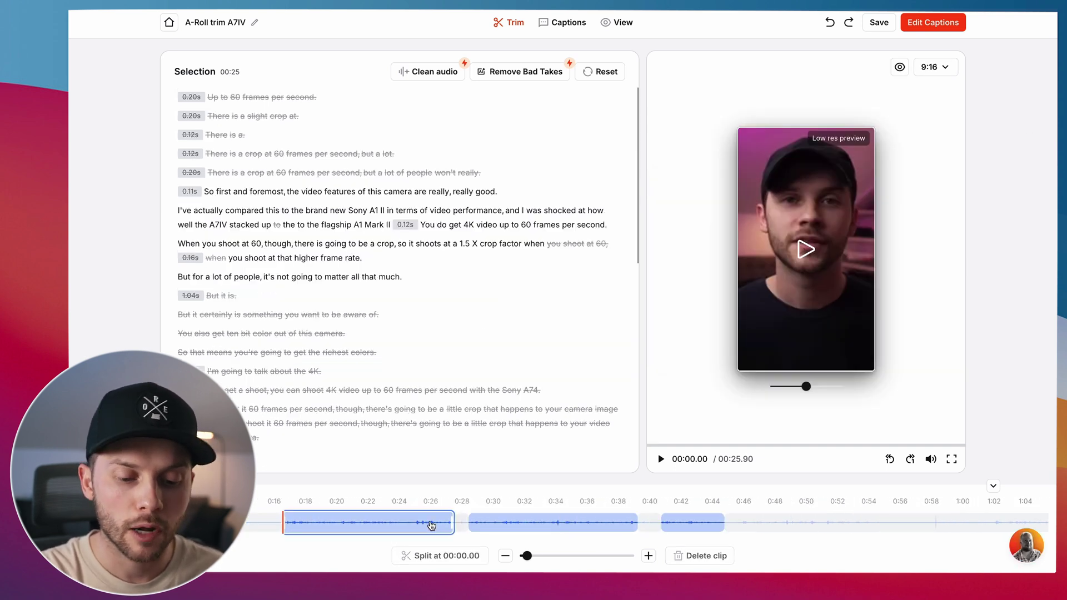
Review the trimmed A-roll cut by playing it from 00:08.38 and pausing
{"action": "left_click", "coordinate": [414, 524]}
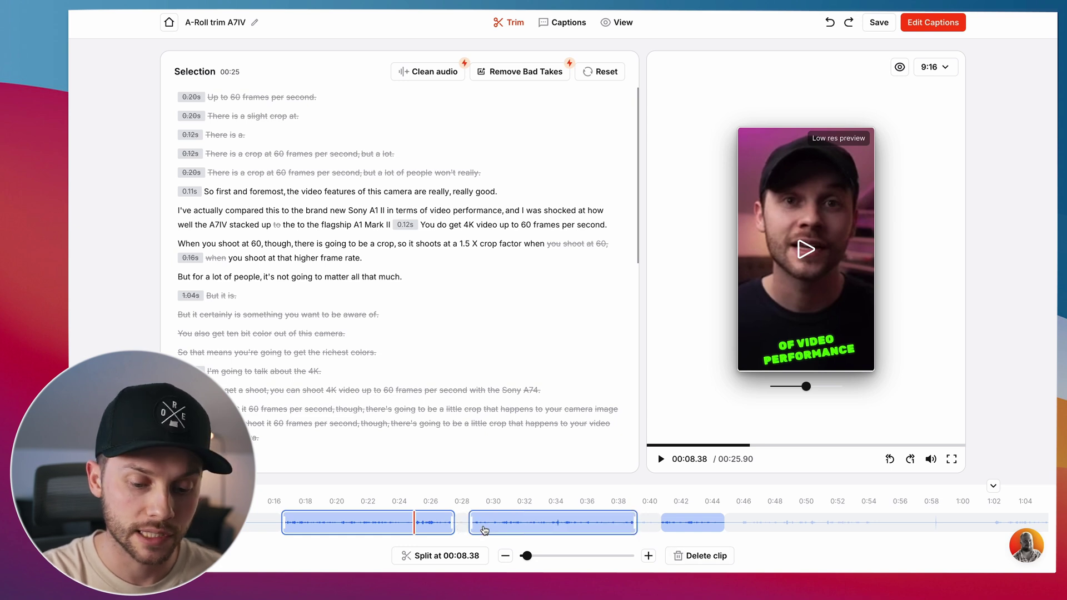
{"action": "key", "text": "space"}
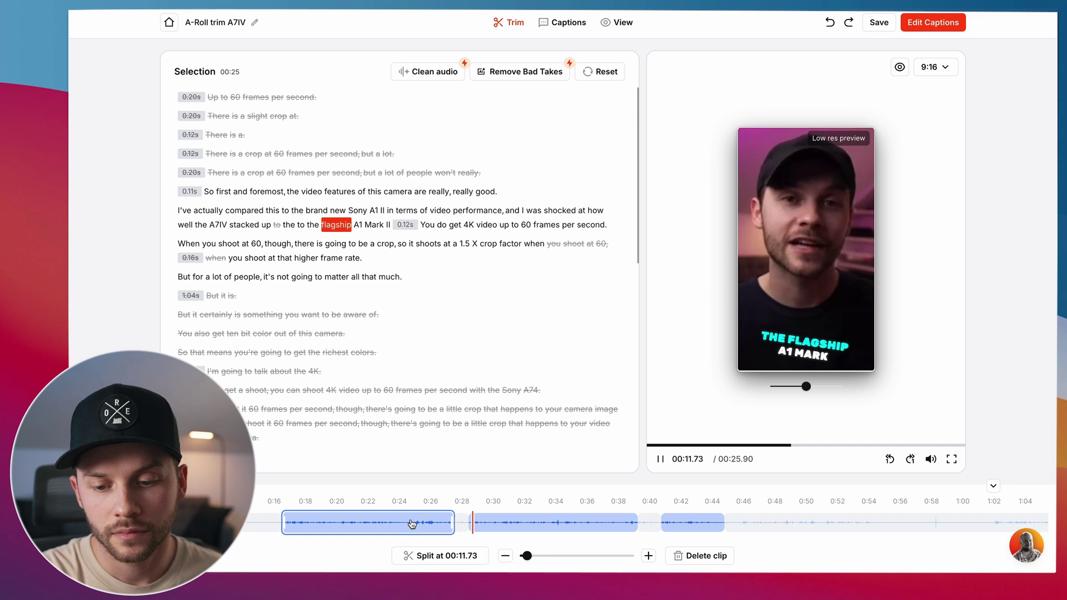
{"action": "key", "text": "space"}
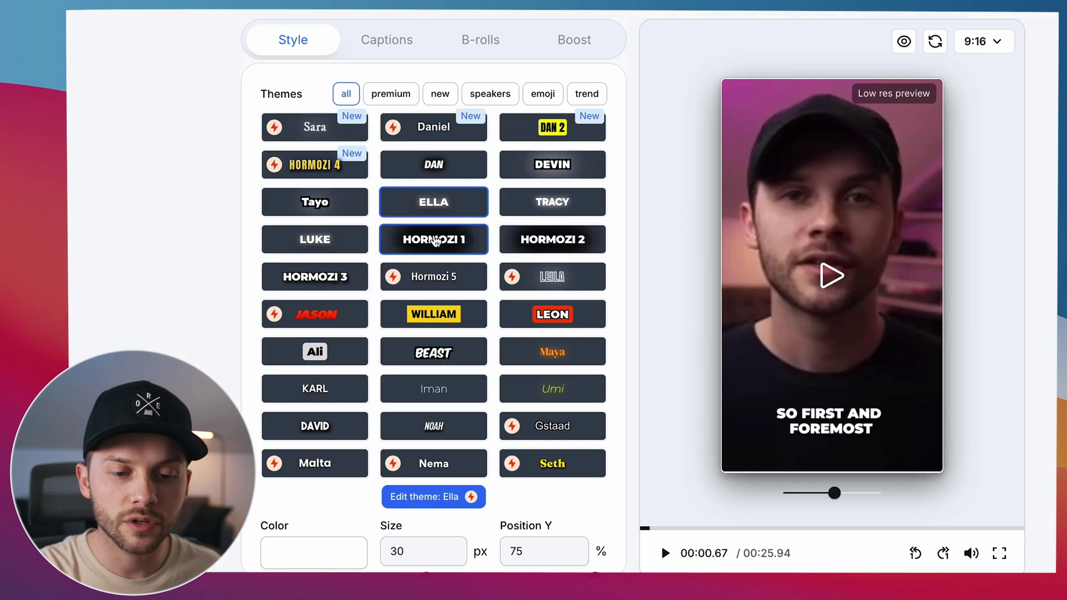
Apply the Hormozi 2 caption theme, then check the B-roll and caption segment lists
{"action": "left_click", "coordinate": [535, 240]}
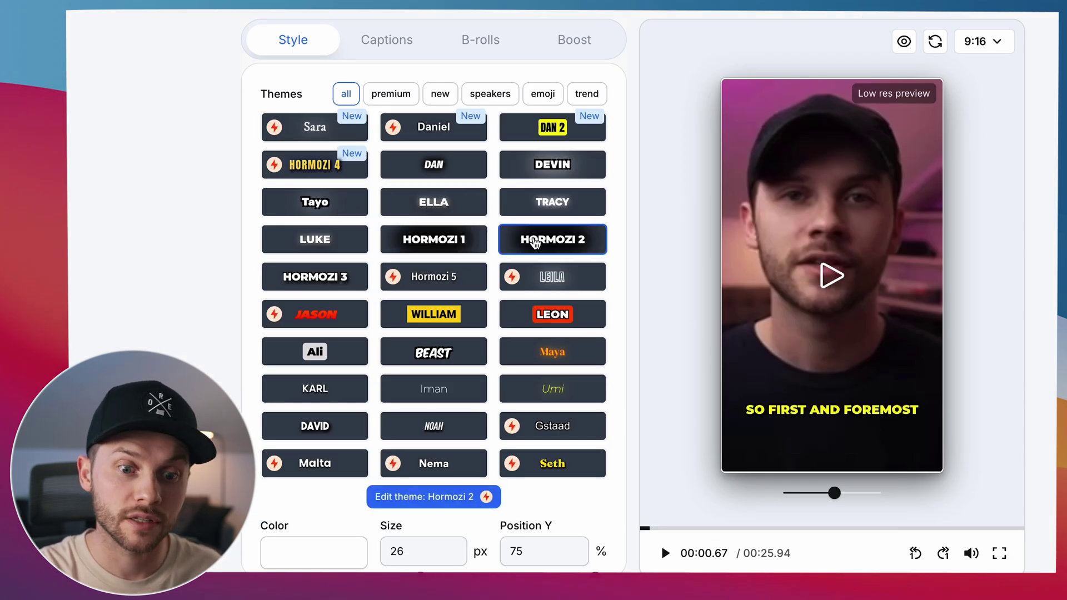
{"action": "left_click", "coordinate": [500, 47]}
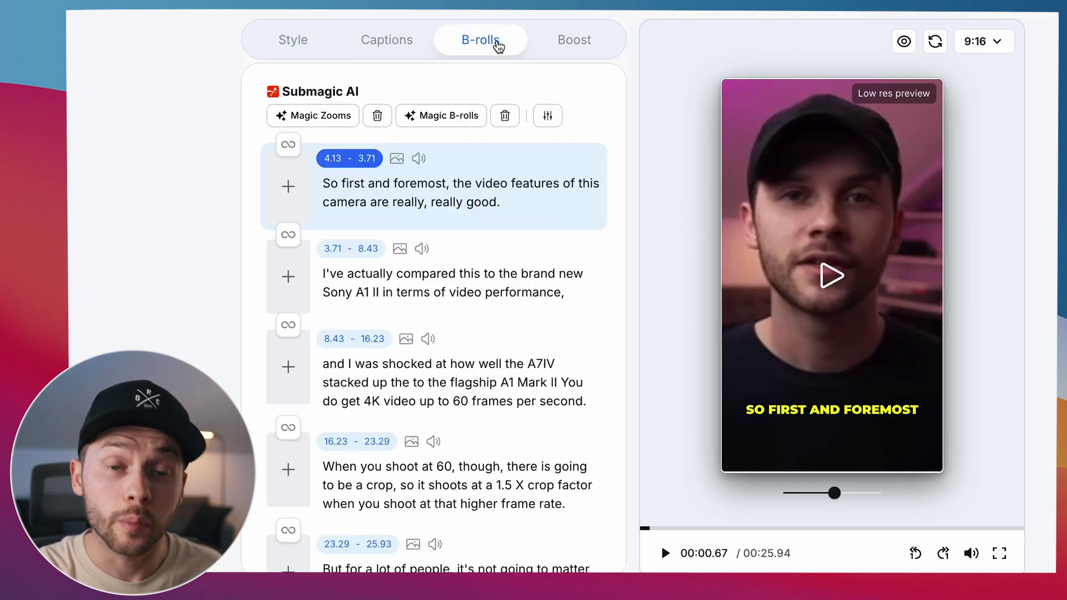
{"action": "left_click", "coordinate": [403, 47]}
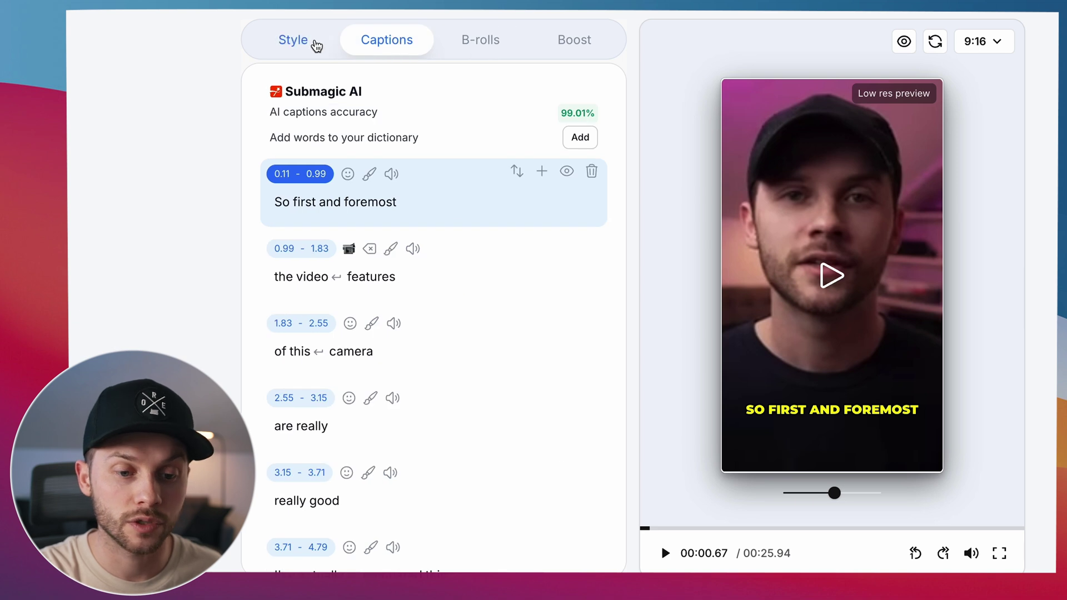
{"action": "left_click", "coordinate": [298, 43]}
{"action": "left_click", "coordinate": [373, 49]}
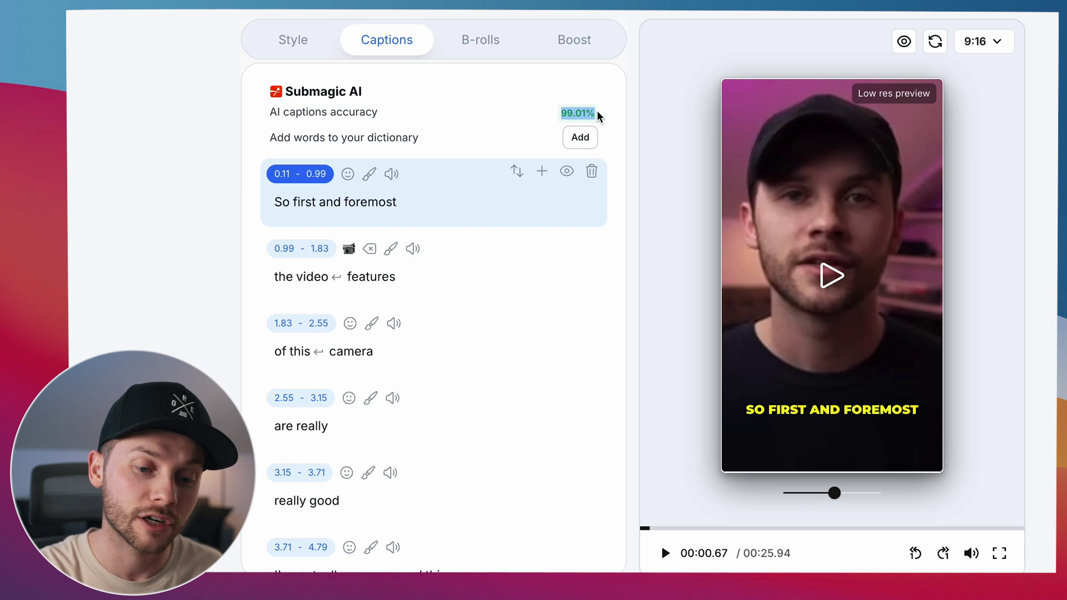
{"action": "scroll", "coordinate": [524, 279], "scroll_direction": "down", "scroll_amount": 10}
{"action": "scroll", "coordinate": [525, 266], "scroll_direction": "up", "scroll_amount": 10}
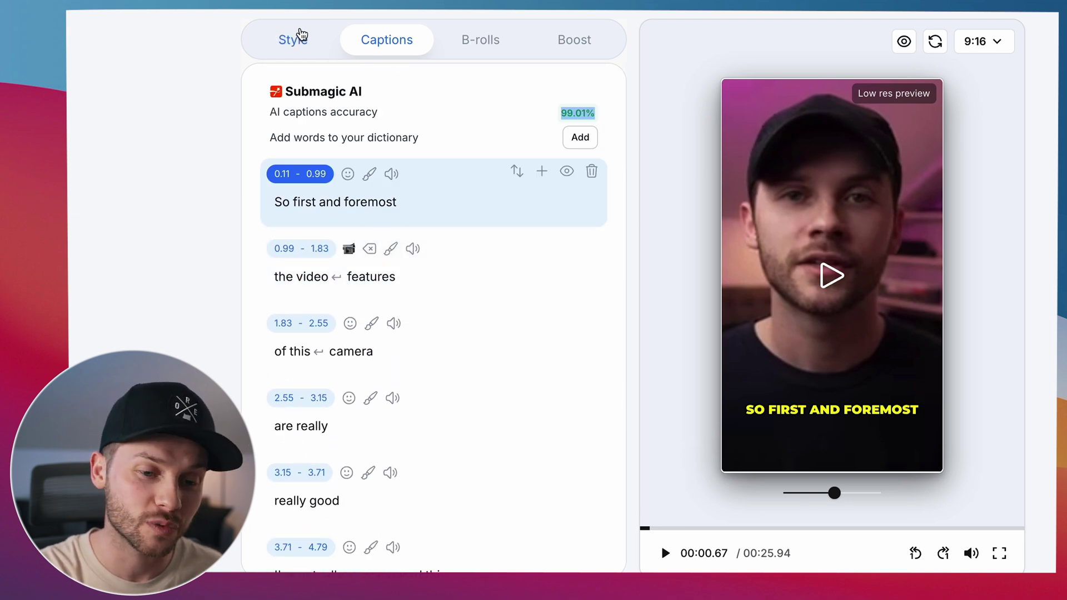
{"action": "left_click", "coordinate": [296, 37]}
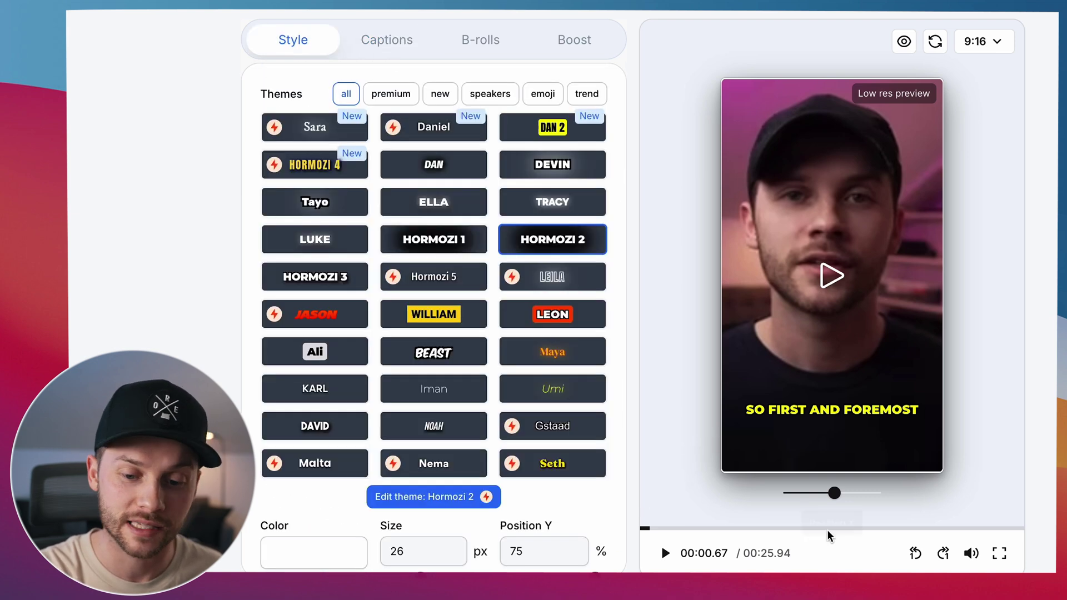
Play the preview to 00:04.09 to check the Hormozi 2 captions, then pause
{"action": "left_click", "coordinate": [827, 276]}
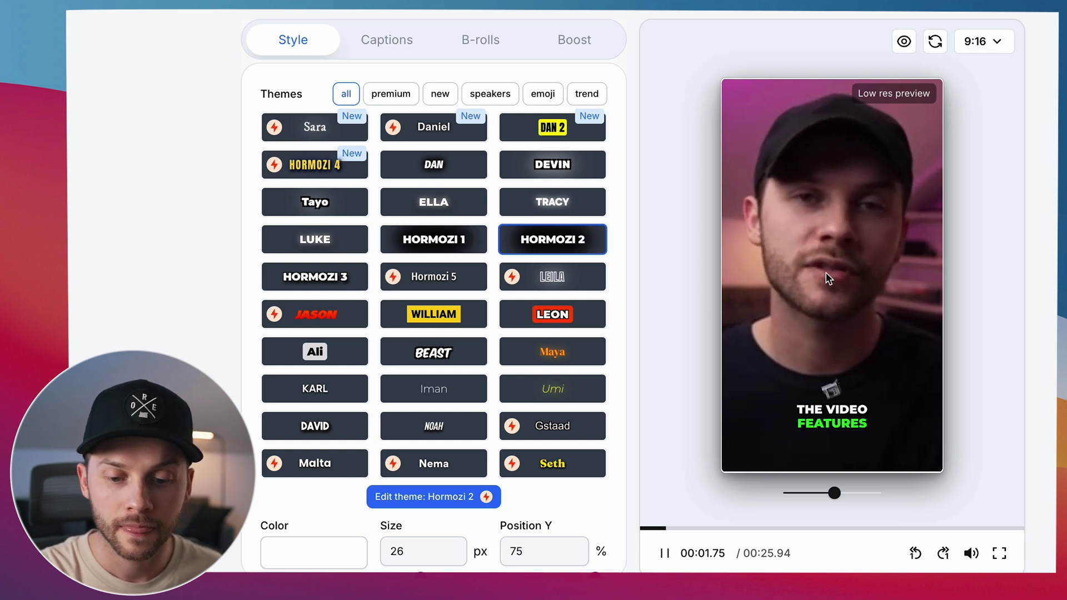
{"action": "left_click", "coordinate": [836, 328]}
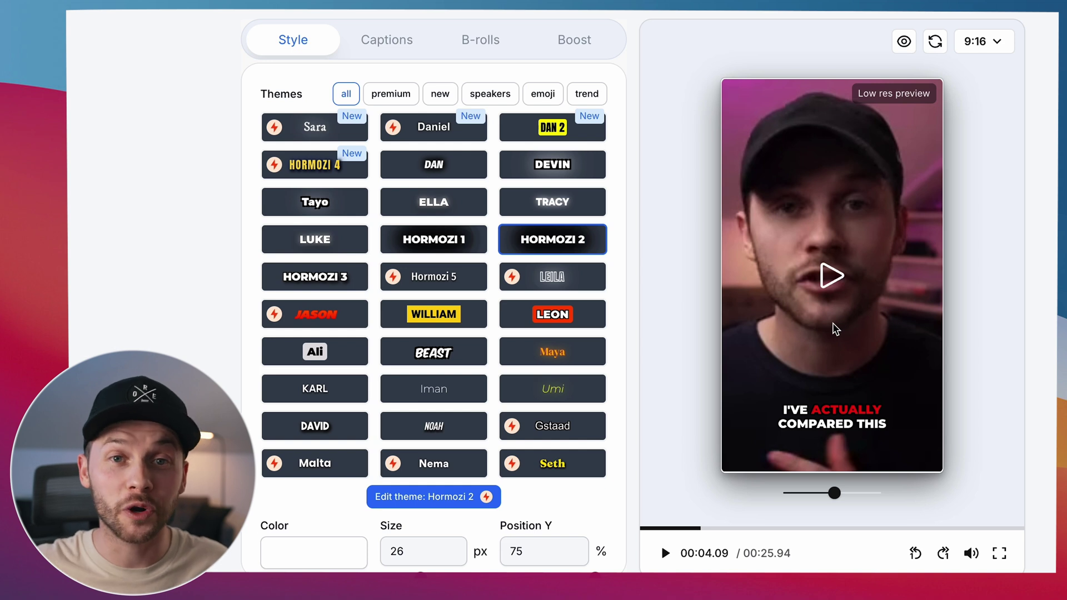